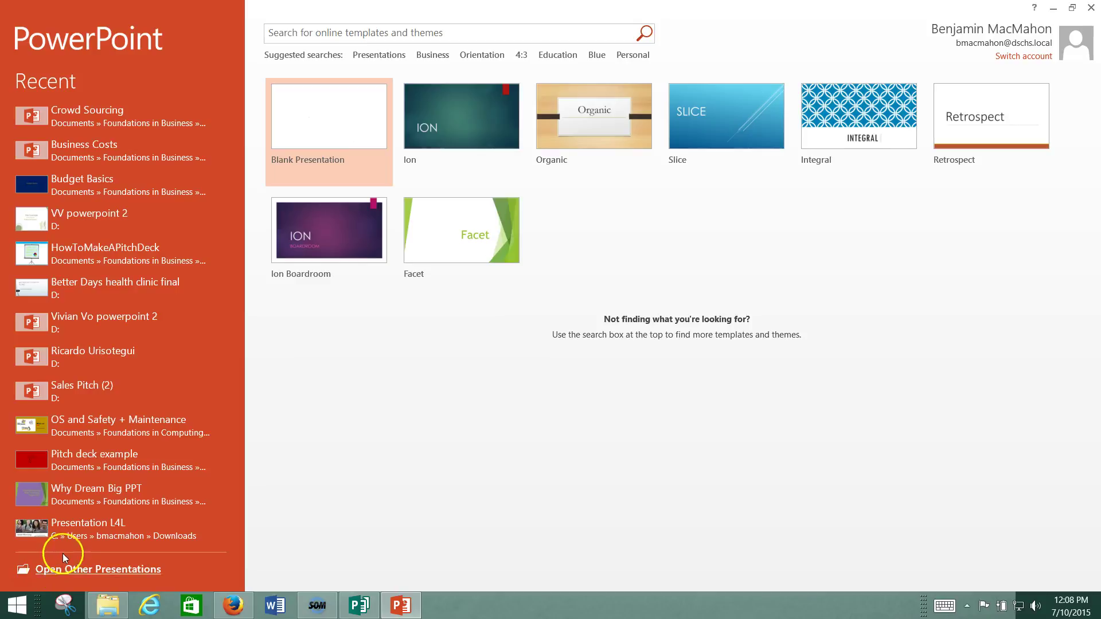
- Create a blank presentation, try the Section Header layout on its first slide, and settle on the Blank layout
left_click(338, 140)
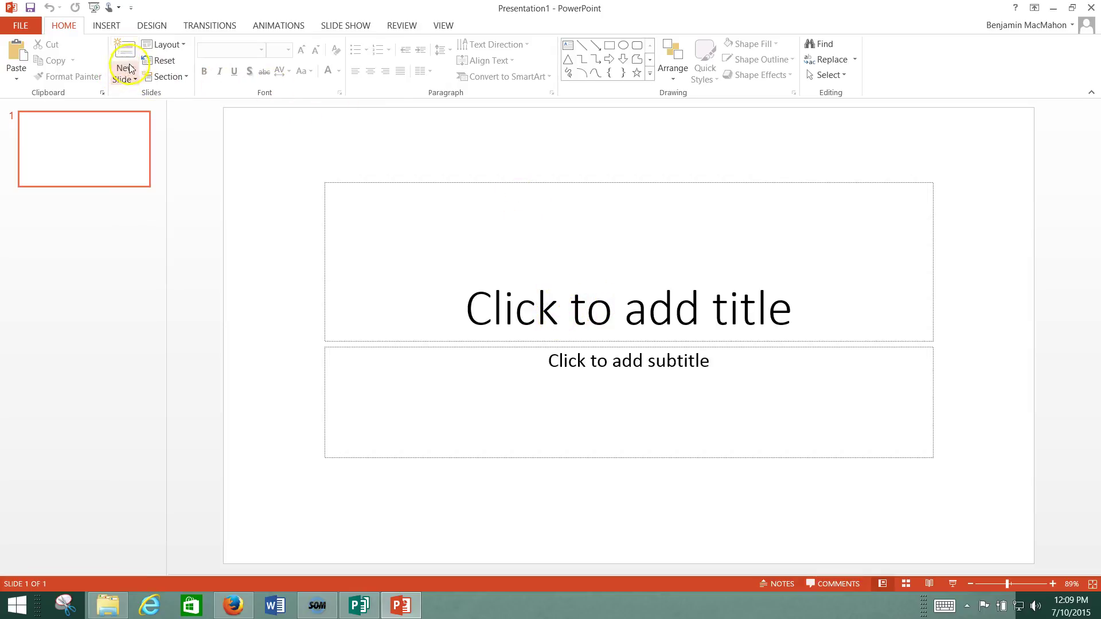
left_click(172, 44)
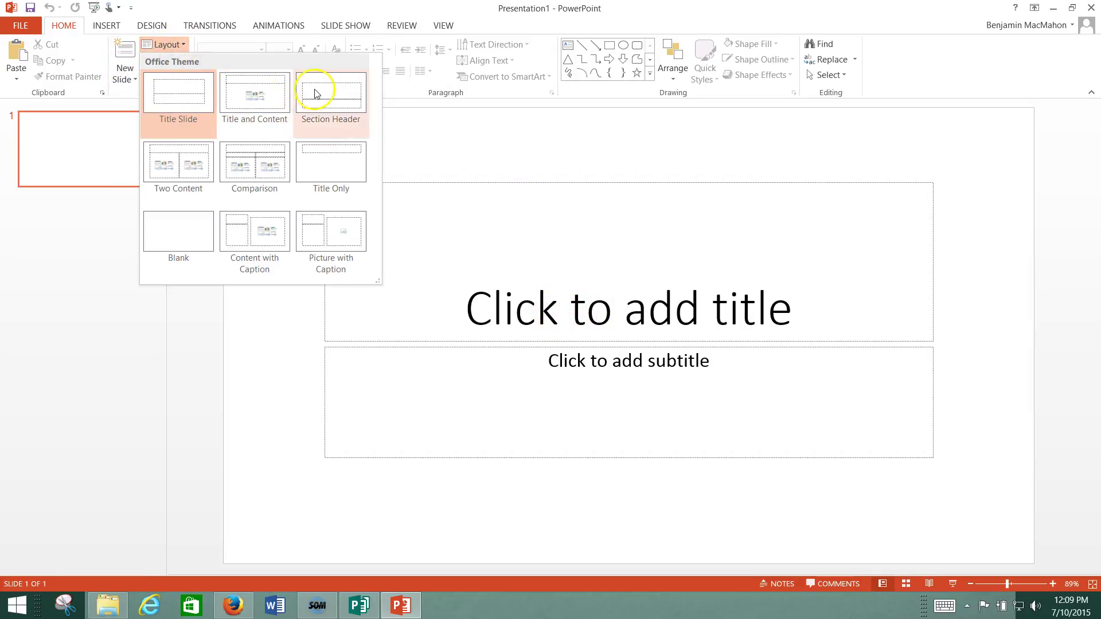
left_click(314, 94)
left_click(184, 45)
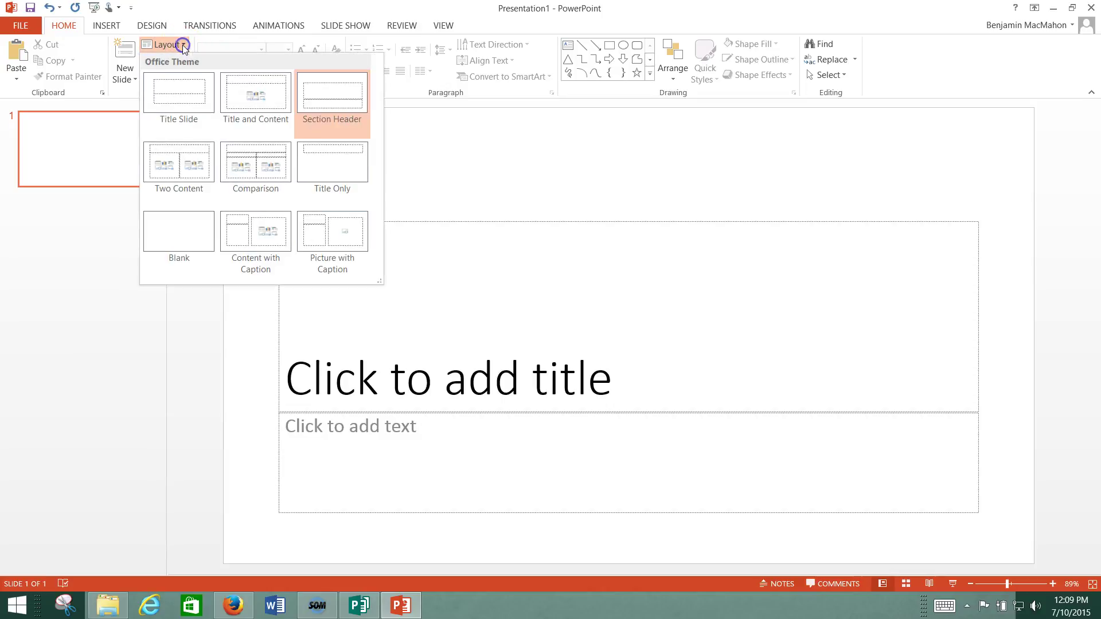
left_click(174, 228)
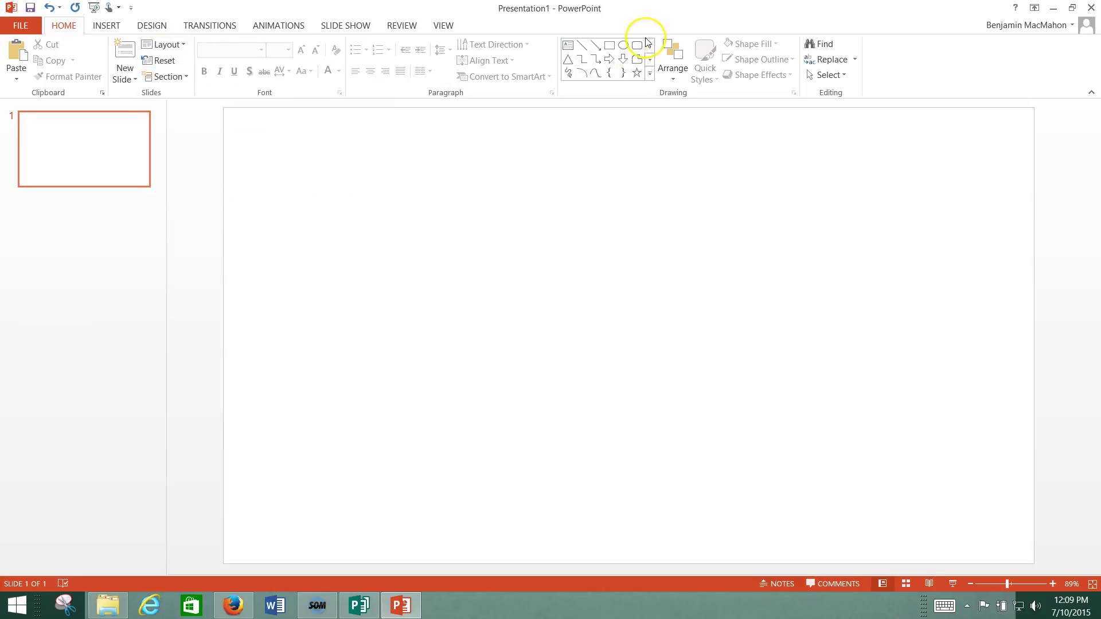
- Draw a wide text box in the upper half of the slide and a wide ellipse in the lower half
left_click(567, 45)
left_click_drag(364, 197, 757, 321)
left_click(618, 46)
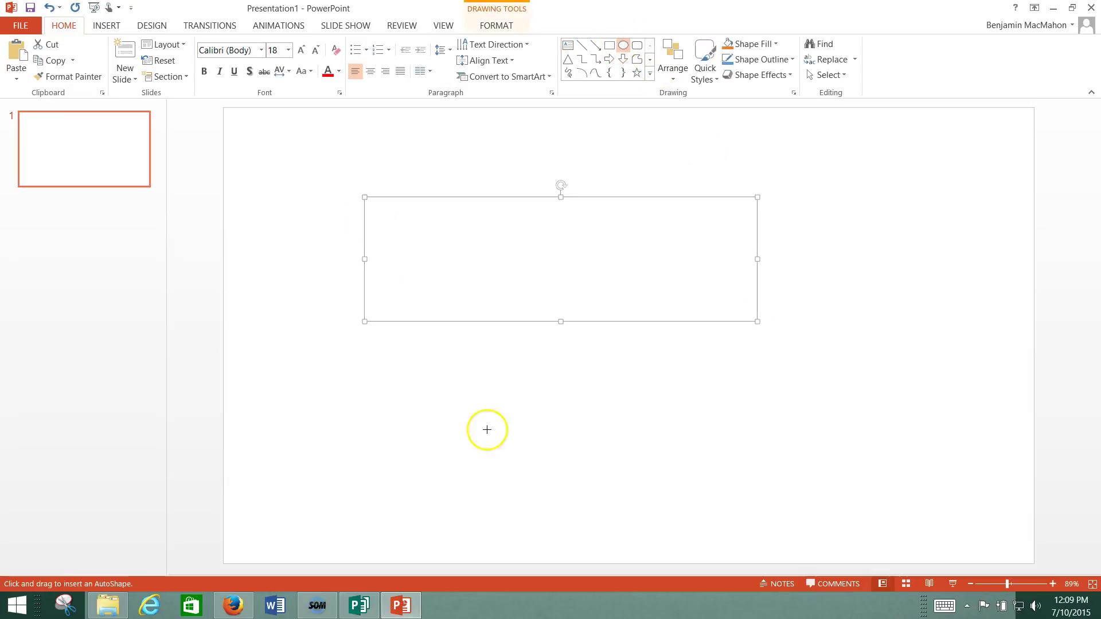
left_click_drag(467, 397, 813, 512)
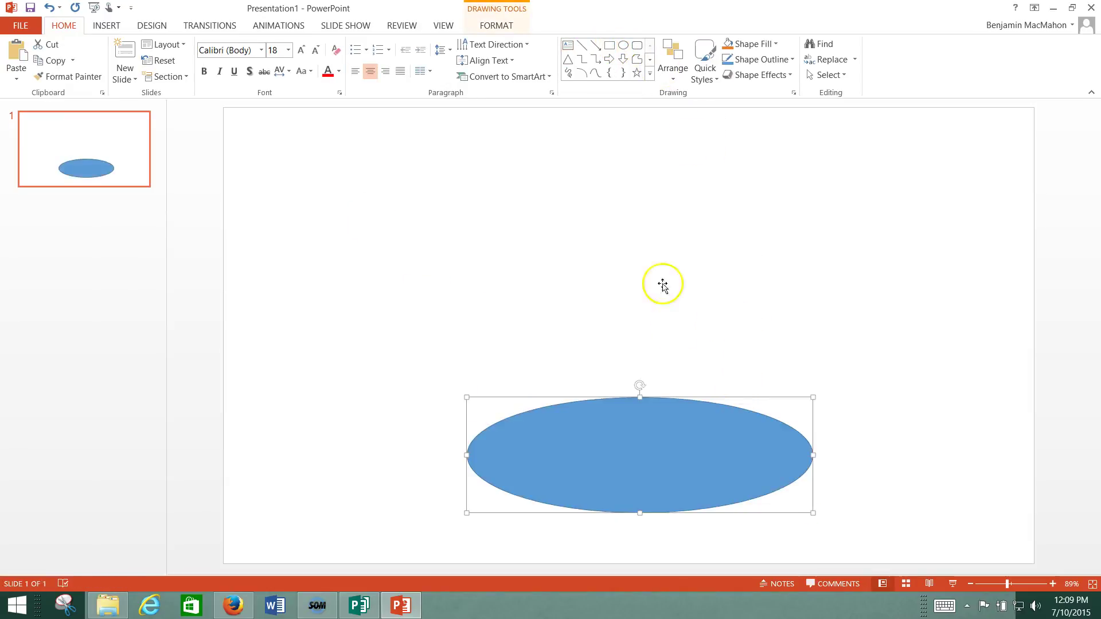
- Change the ellipse's outline colour and fill the shape with gold
left_click(776, 59)
left_click(786, 122)
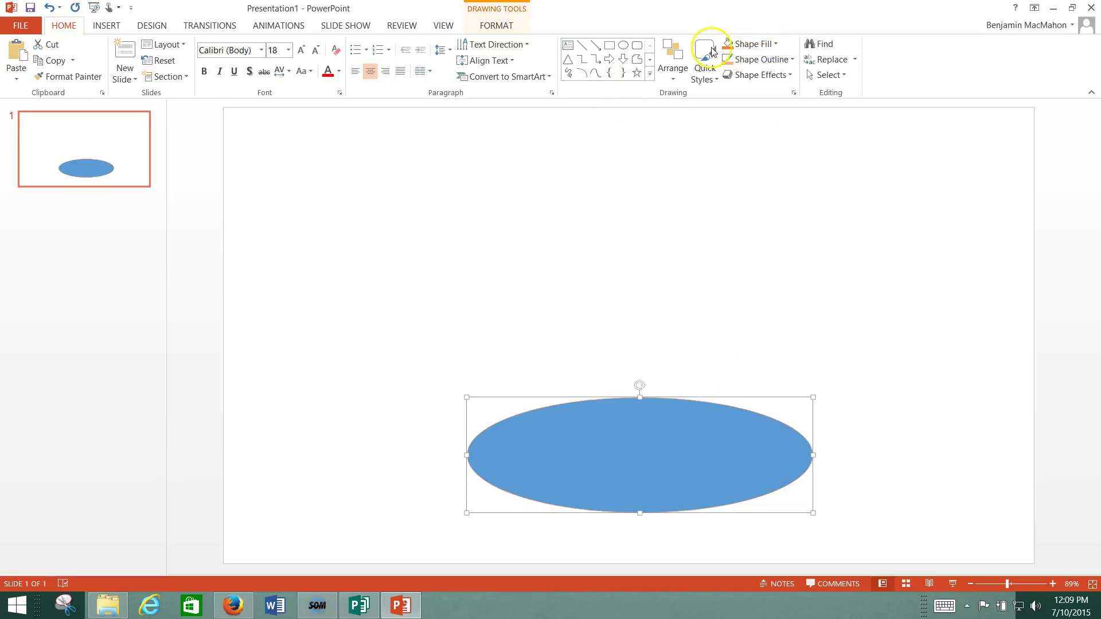
left_click(768, 43)
left_click(750, 151)
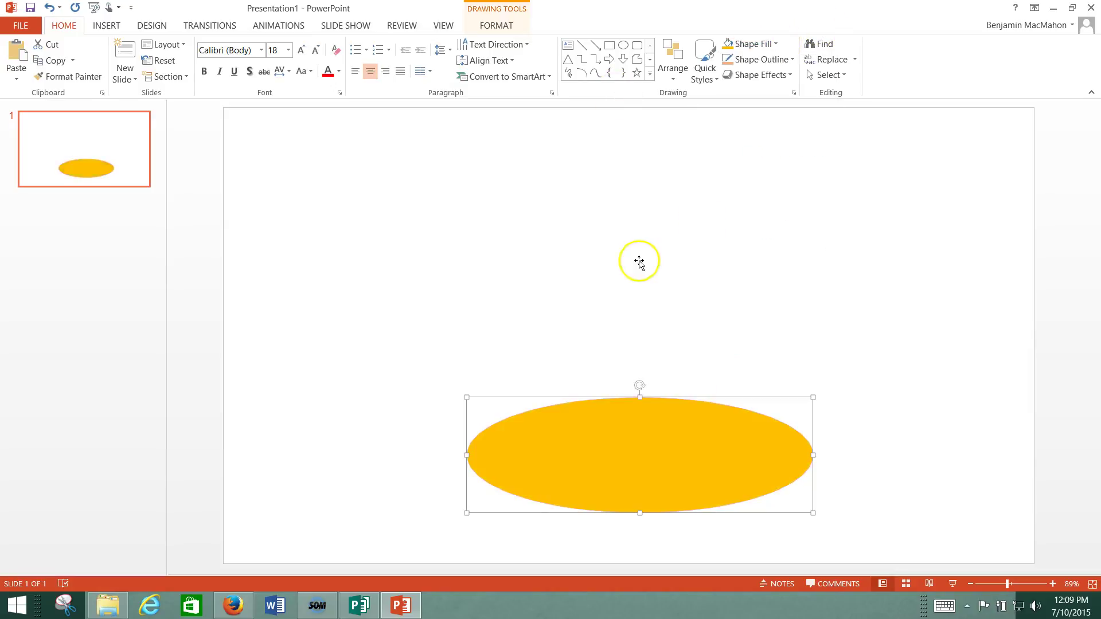
- Set the empty text box's font to Andalus and move the box slightly up and to the left
key("ctrl+v")
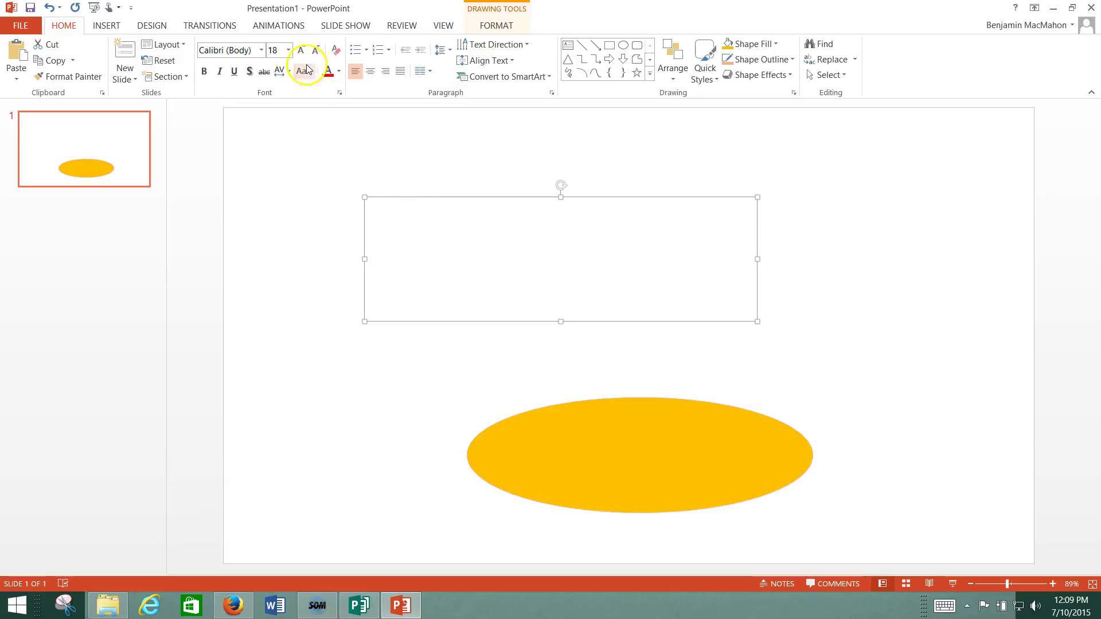
left_click(261, 50)
left_click(245, 206)
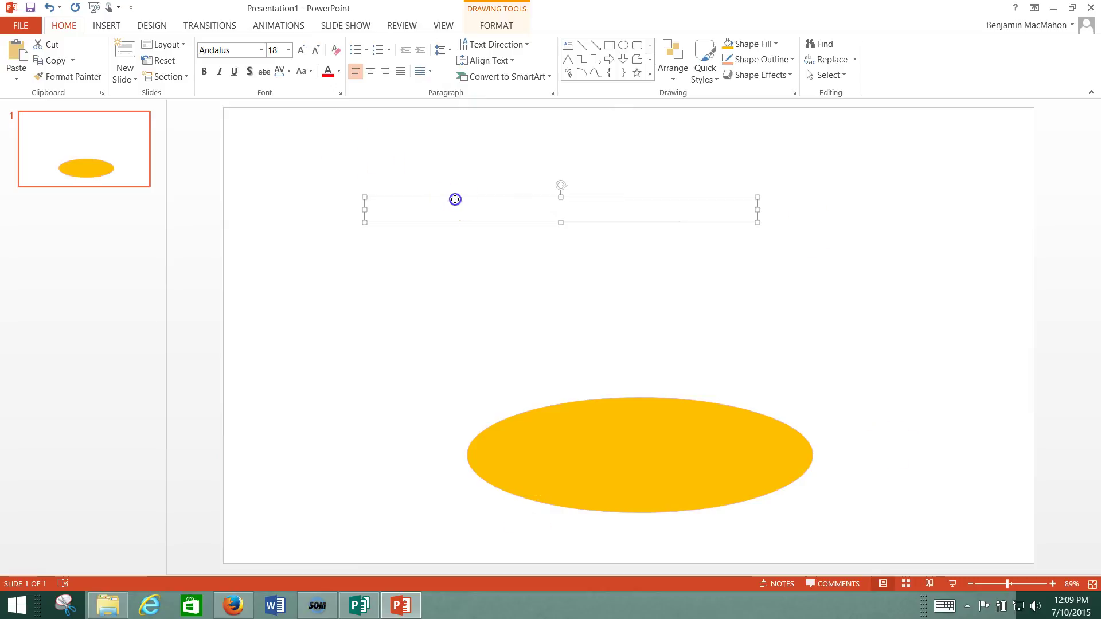
key("Delete")
key("ctrl+z")
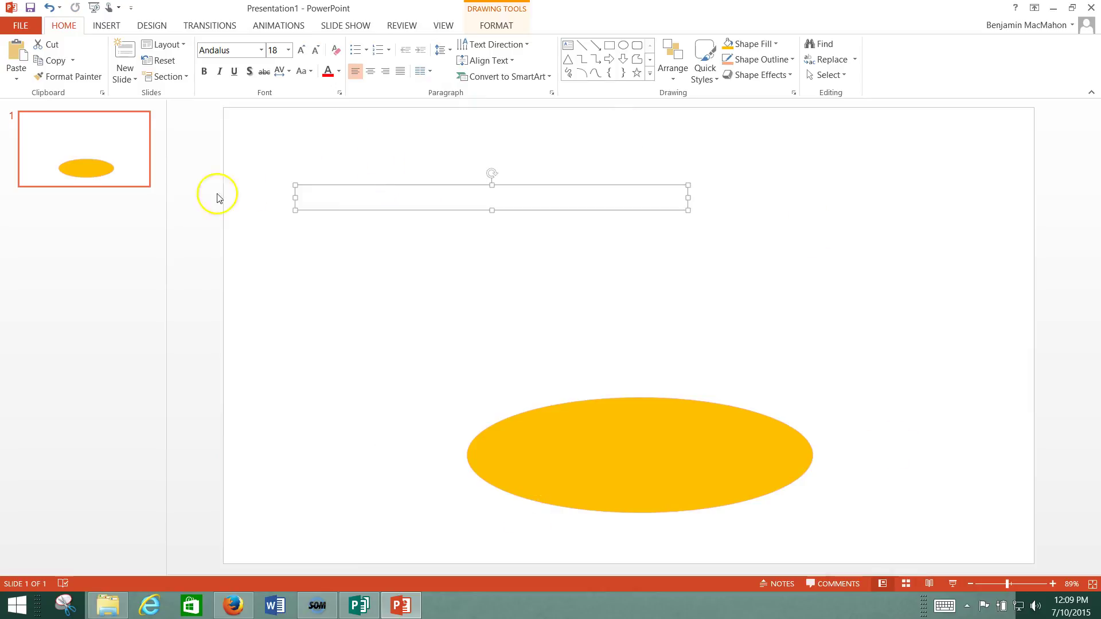
- Add a second slide with the Blank layout
left_click(126, 76)
left_click(144, 256)
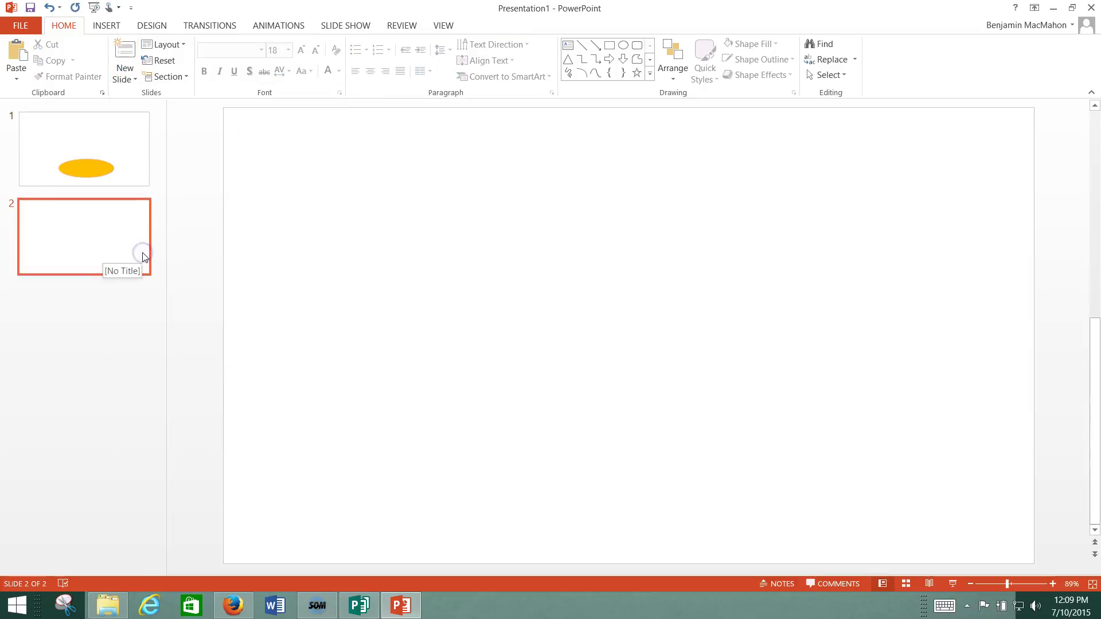
- Draw a text box on the left half of the second slide and delete it
left_click(568, 45)
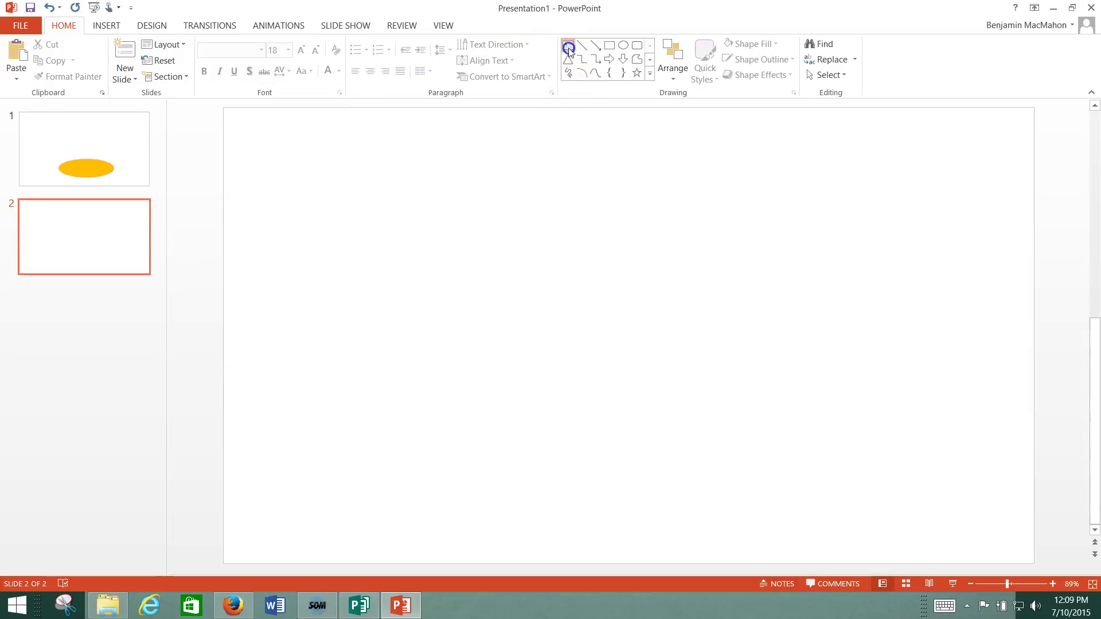
mouse_move(325, 181)
left_mouse_down()
mouse_move(385, 385)
mouse_move(587, 388)
left_mouse_up()
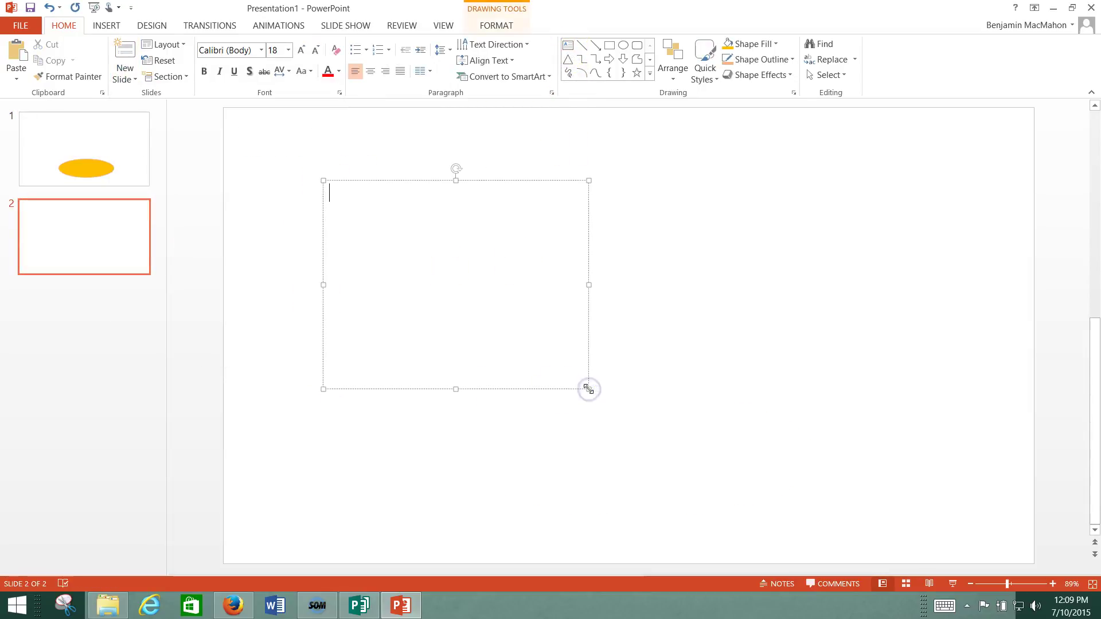
left_click(514, 180)
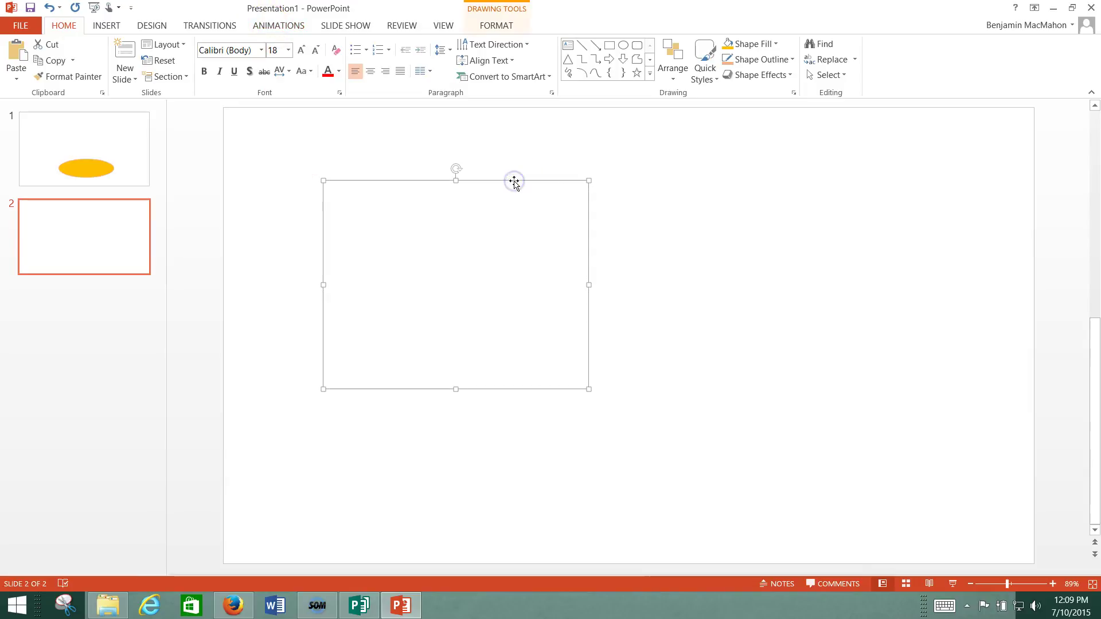
key("Delete")
left_click(162, 44)
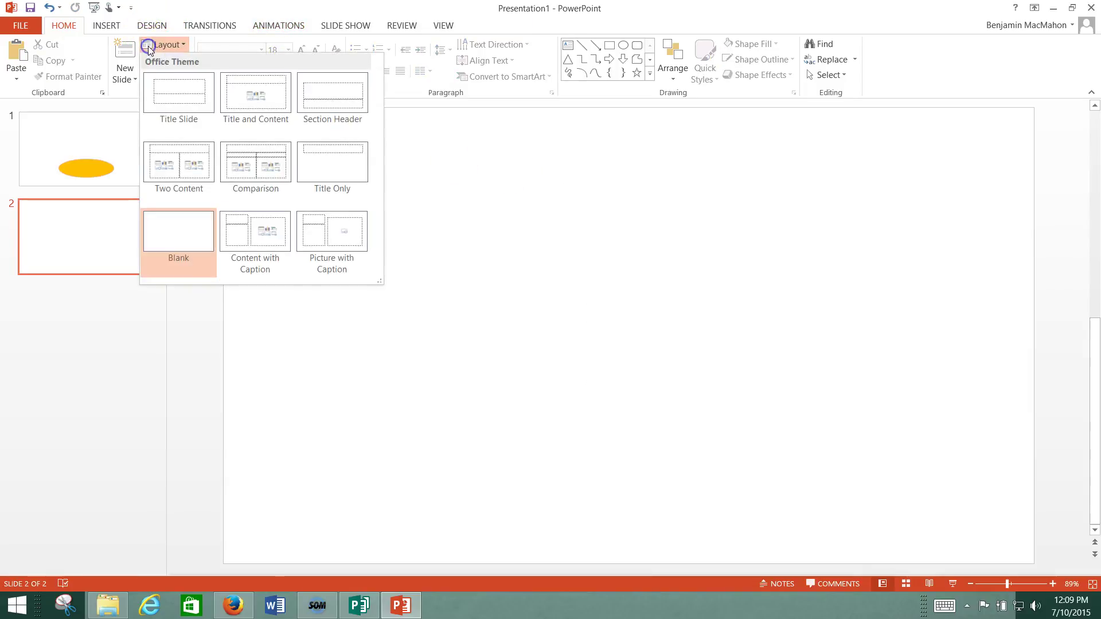
left_click(450, 184)
- Delete the gold ellipse from the first slide
left_click(99, 169)
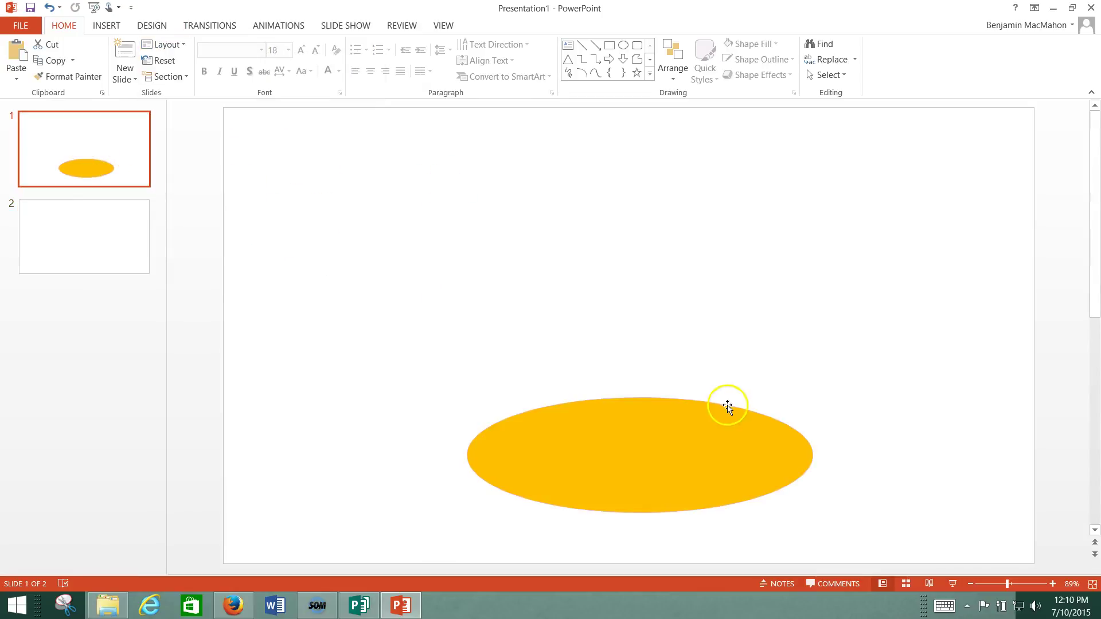
left_click(726, 406)
key("Delete")
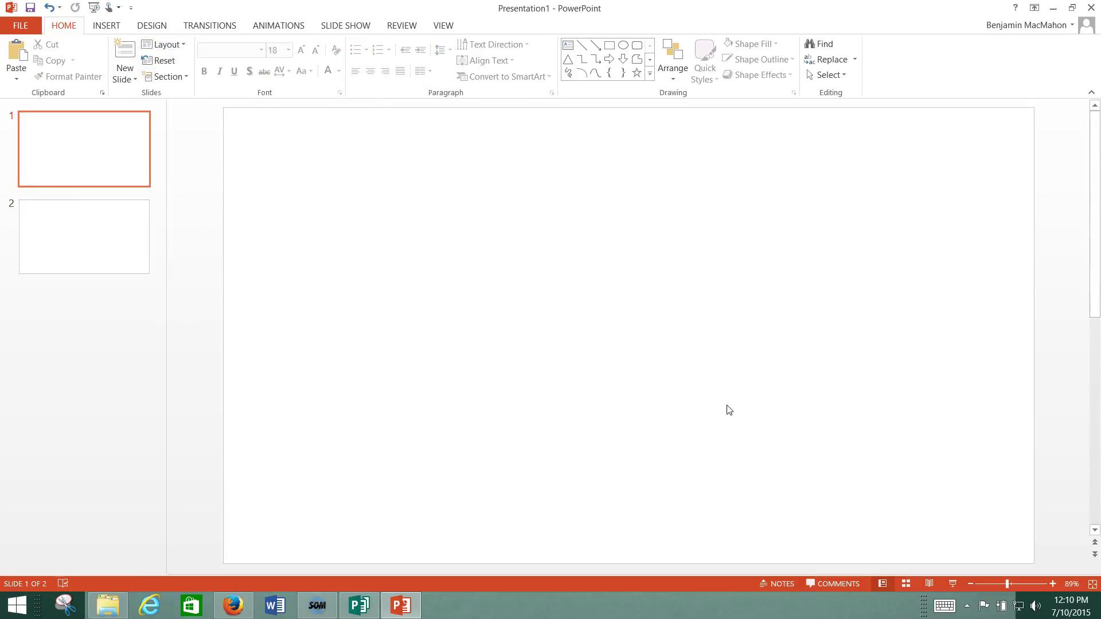
left_click(112, 258)
left_click(78, 150)
left_click(113, 246)
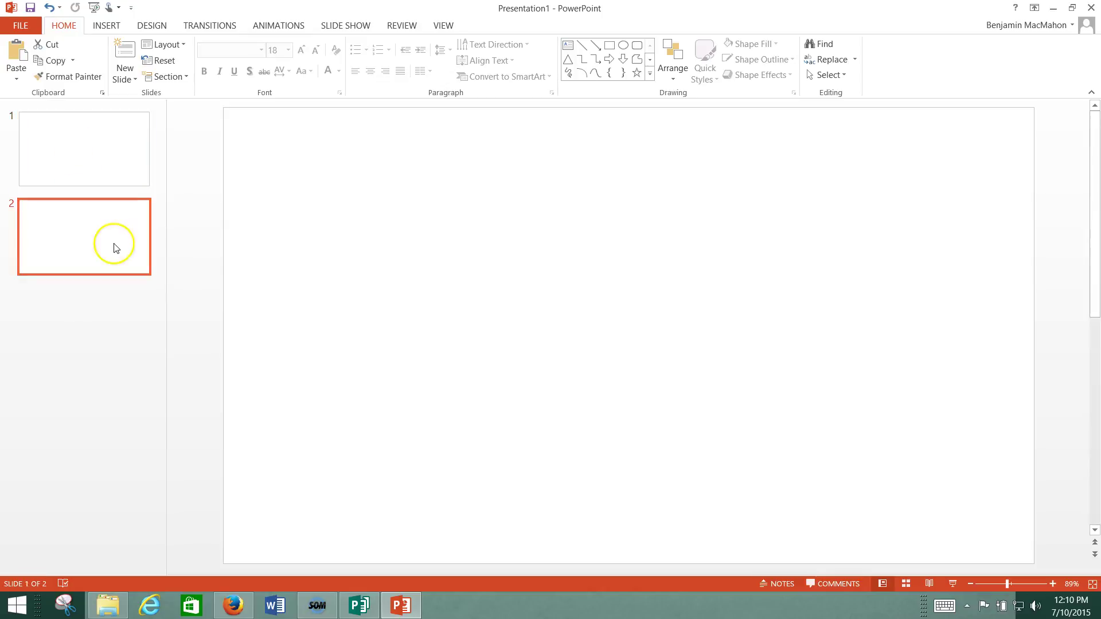
left_click(68, 120)
left_click(88, 239)
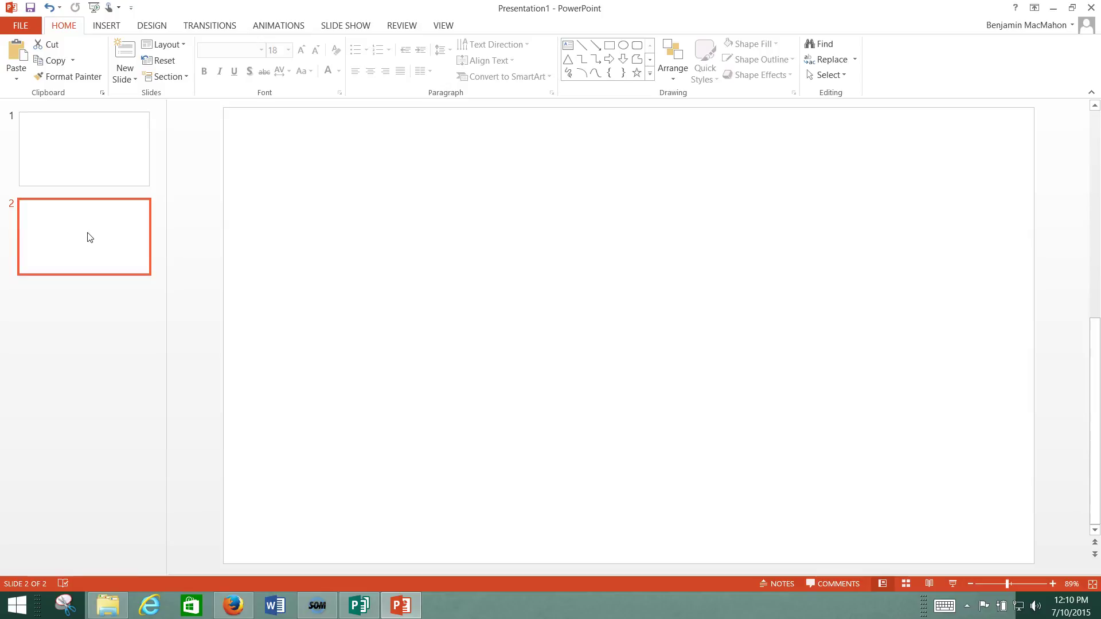
- Start saving the presentation to the computer and browse to the FLASH GORDO (D:) drive
left_click(15, 27)
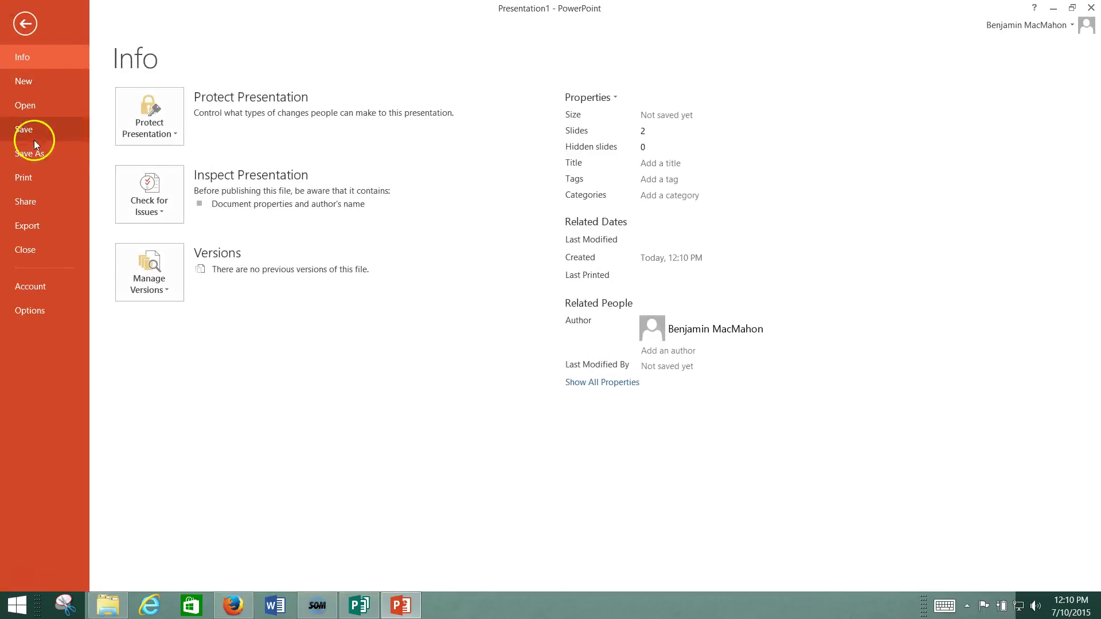
left_click(33, 154)
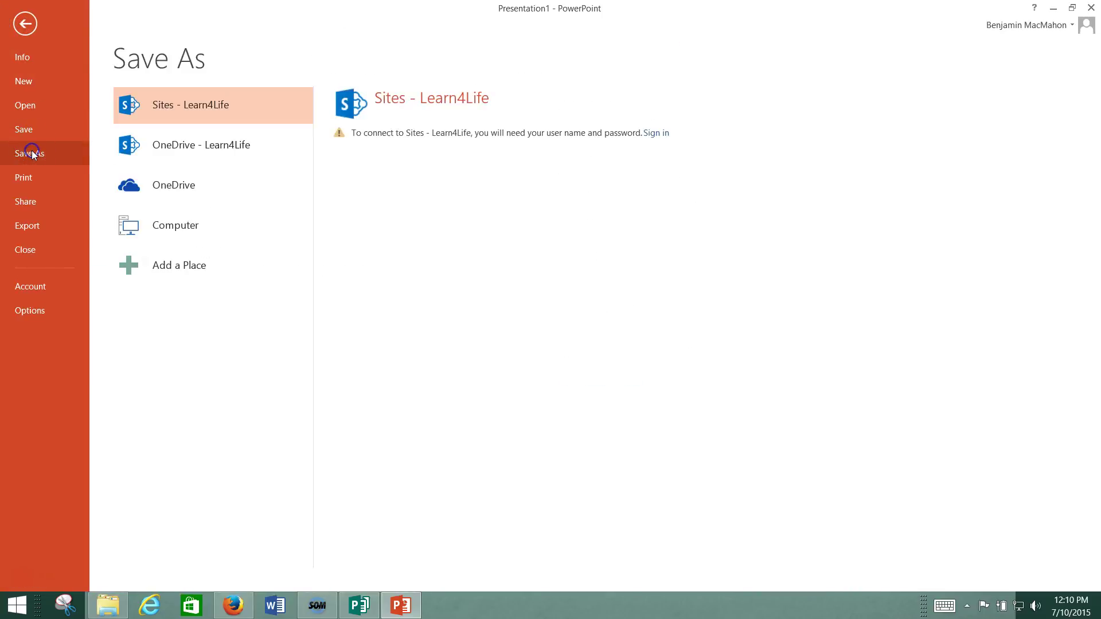
left_click(179, 234)
left_click(364, 344)
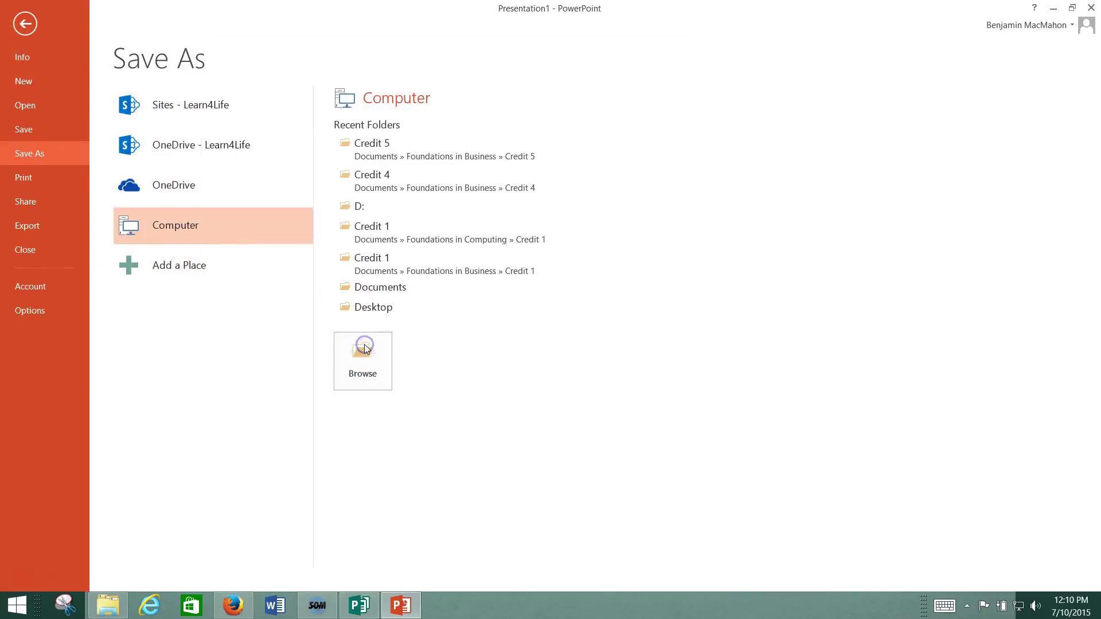
left_click(232, 235)
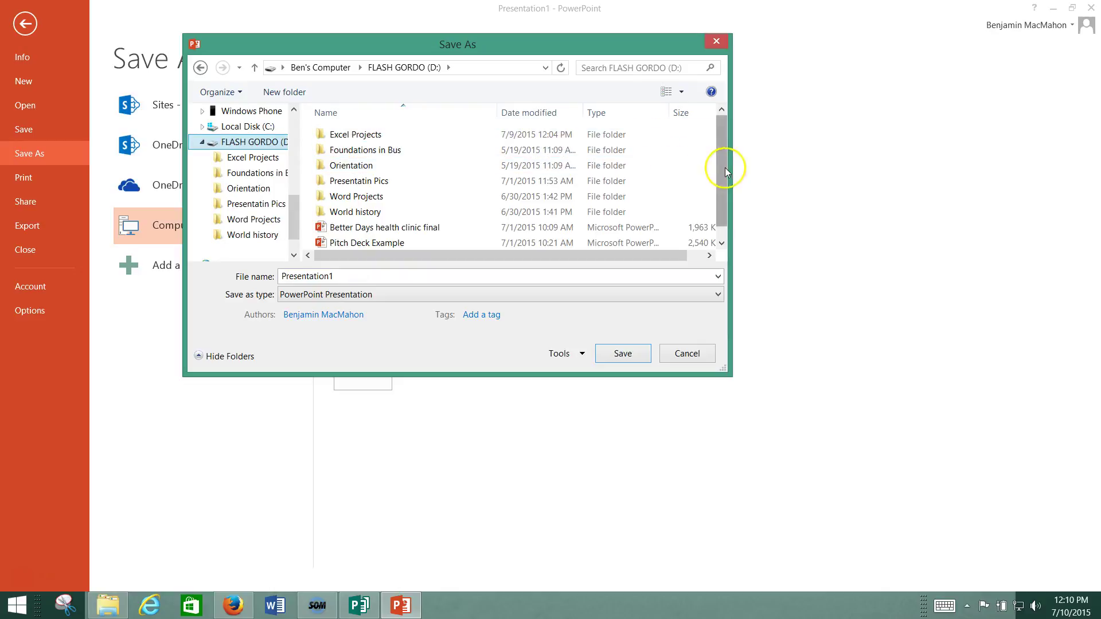
- Create a folder named PPT Projects on the FLASH GORDO (D:) drive and open it as the save location
scroll(720, 167, "down", 1)
right_click(661, 162)
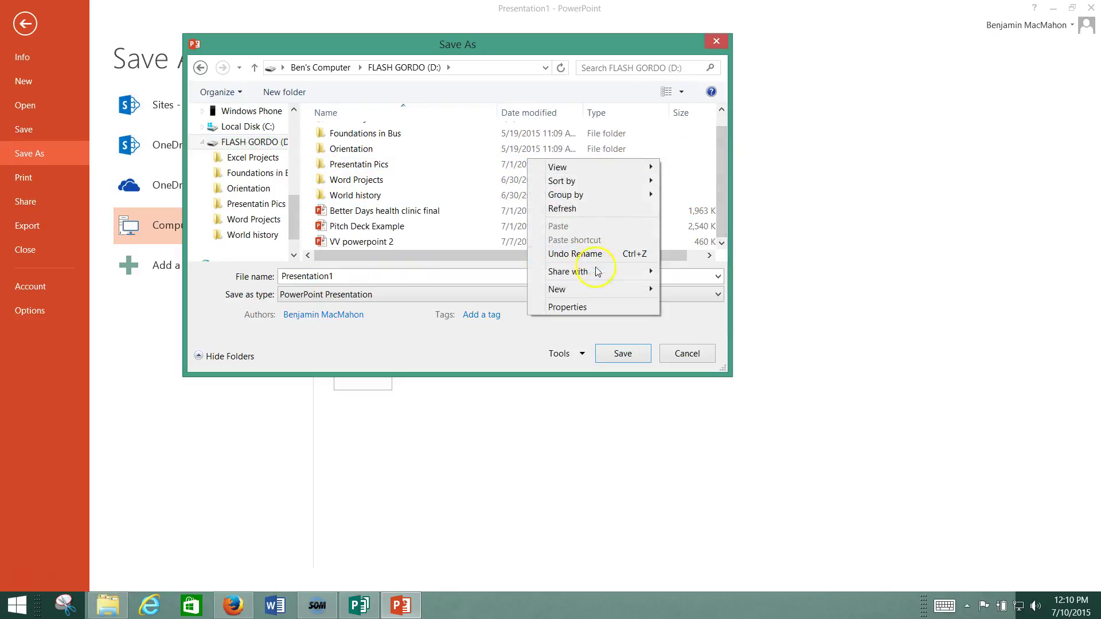
mouse_move(602, 290)
left_click(450, 290)
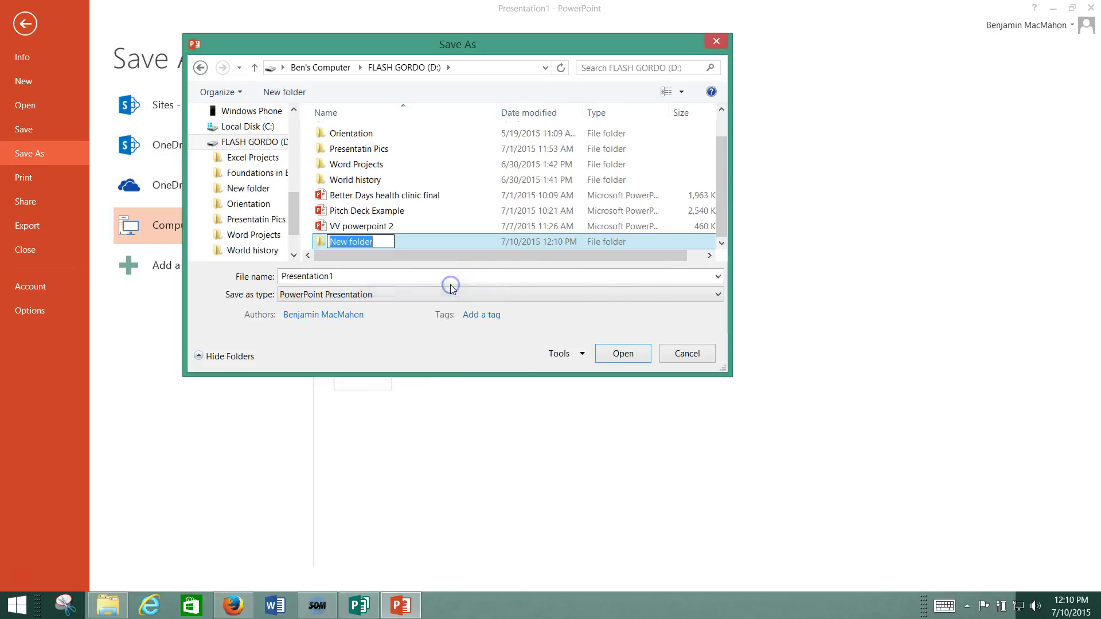
key("BackSpace")
type("P")
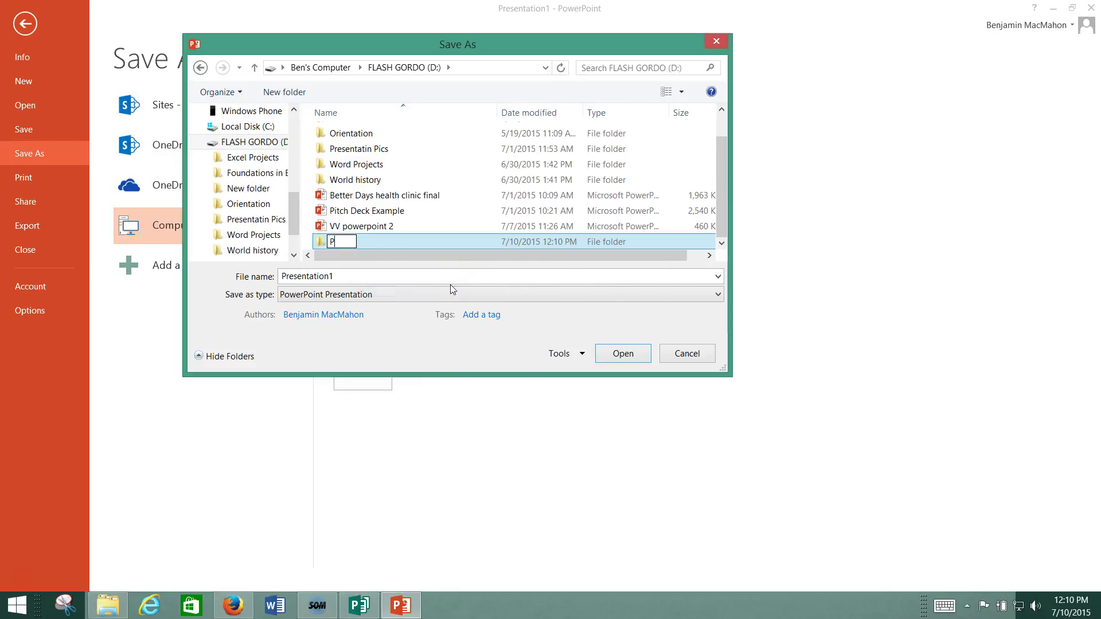
type("PT Projects")
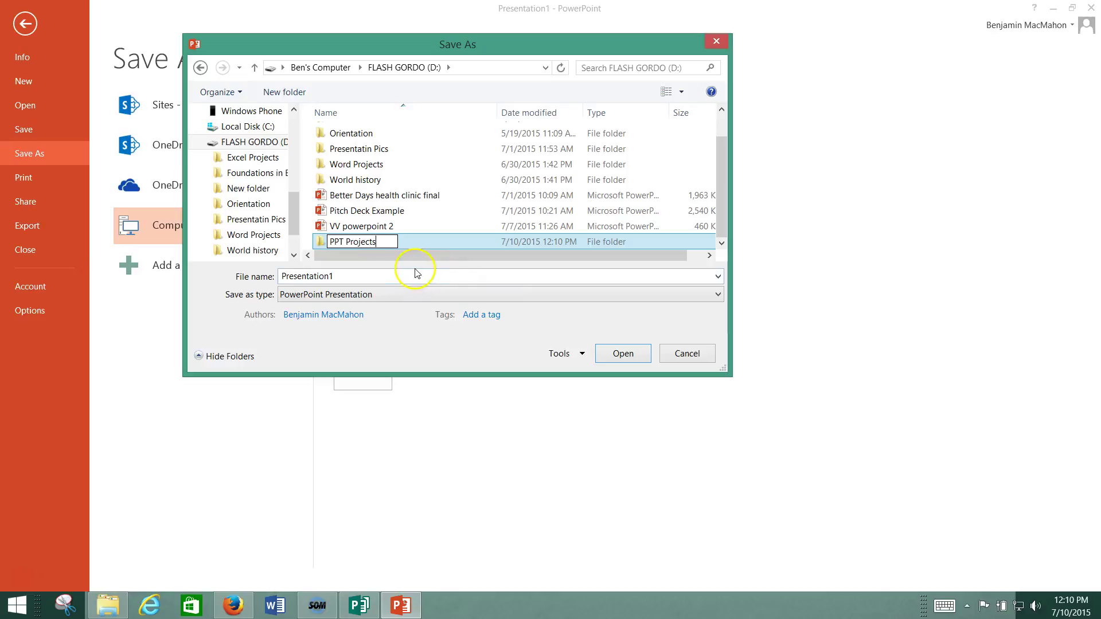
left_click(622, 356)
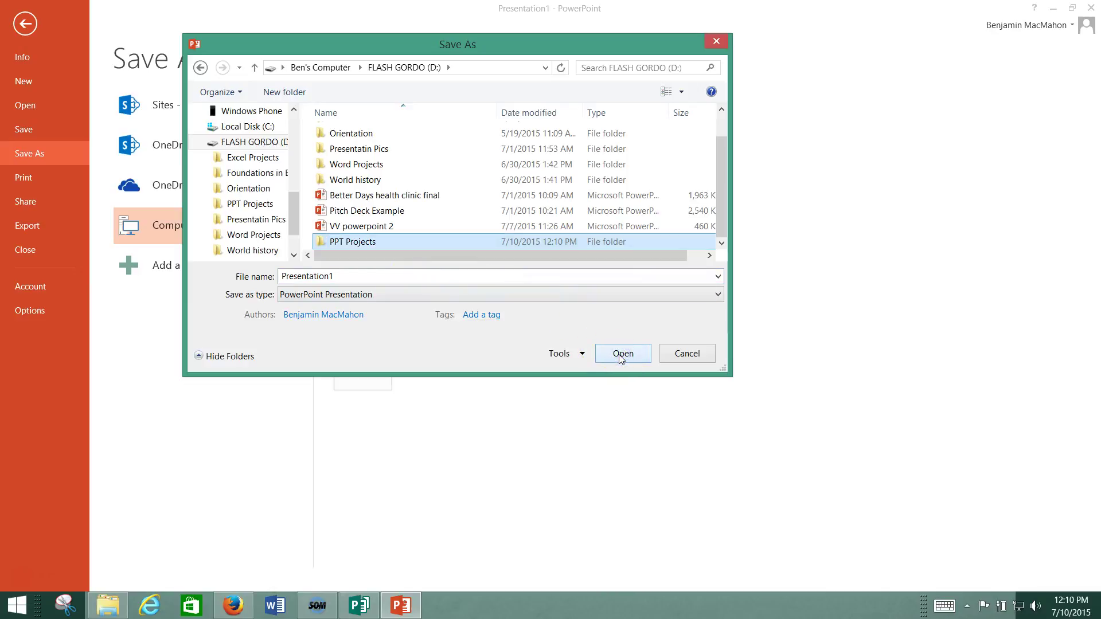
left_click(630, 353)
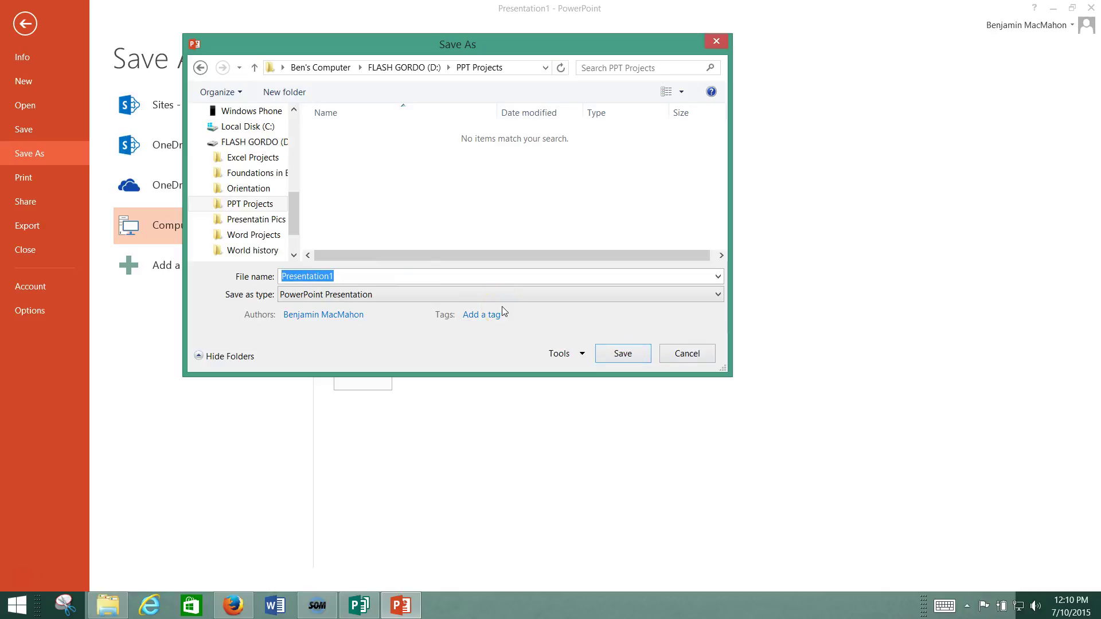
- Save the presentation in this folder under a file name made of the author's name followed by "Practice"
left_click(434, 301)
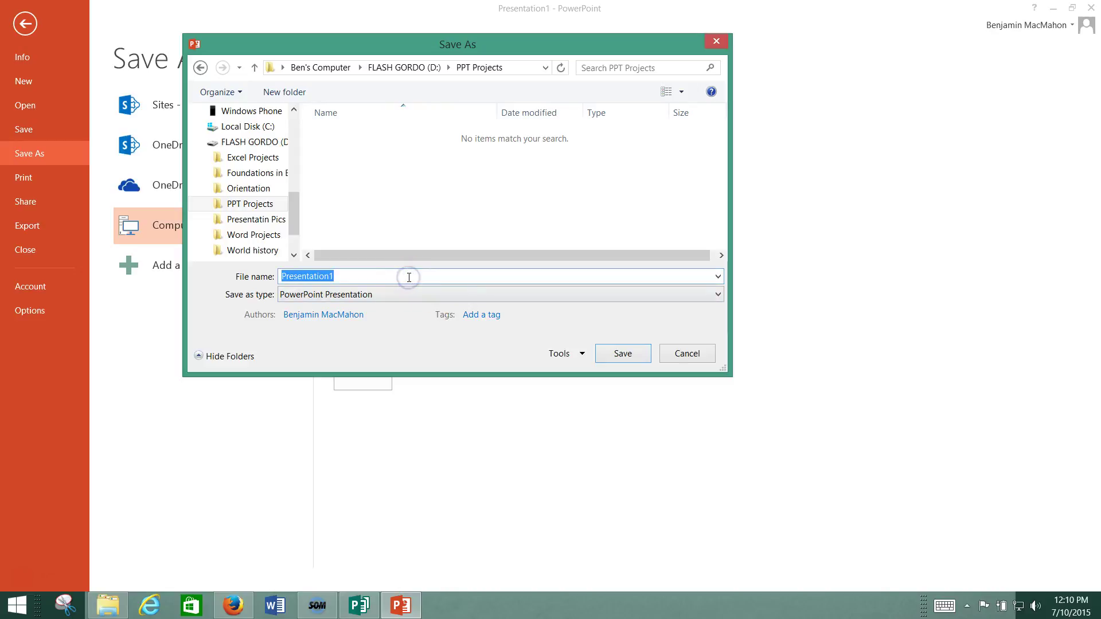
key("BackSpace")
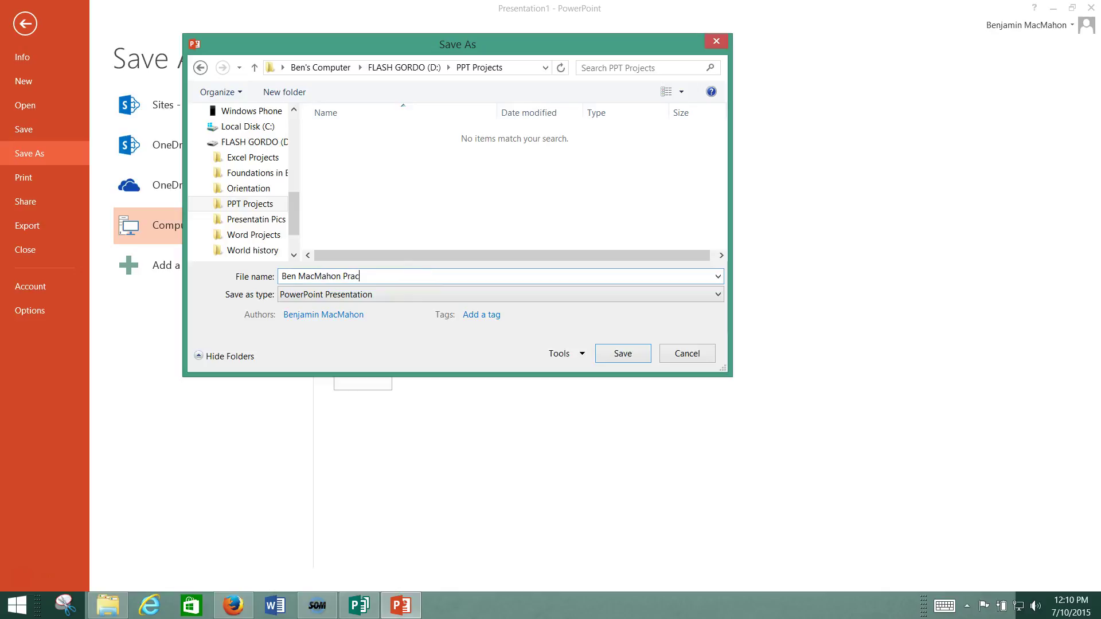
left_click(634, 349)
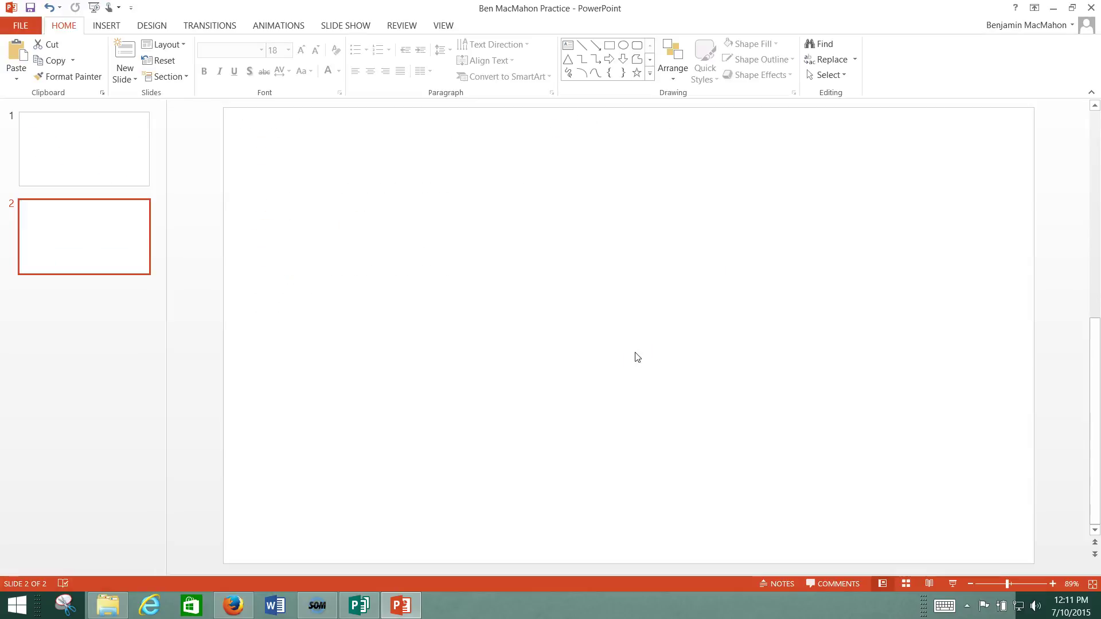
left_click(637, 343)
- Examine the options for sharing the presentation by email
left_click(15, 30)
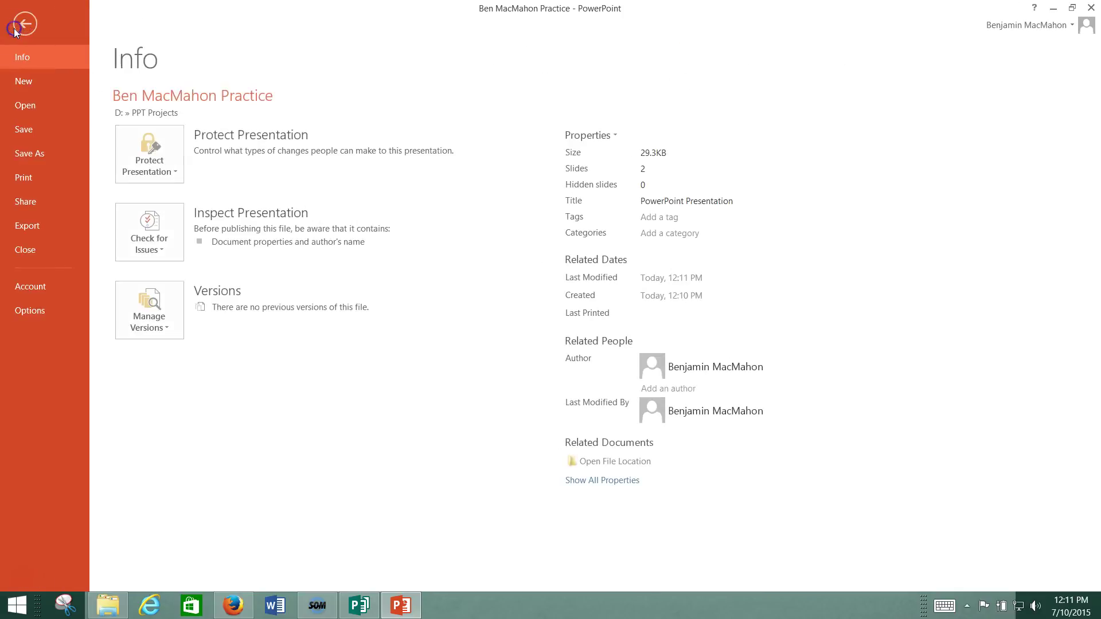
left_click(29, 202)
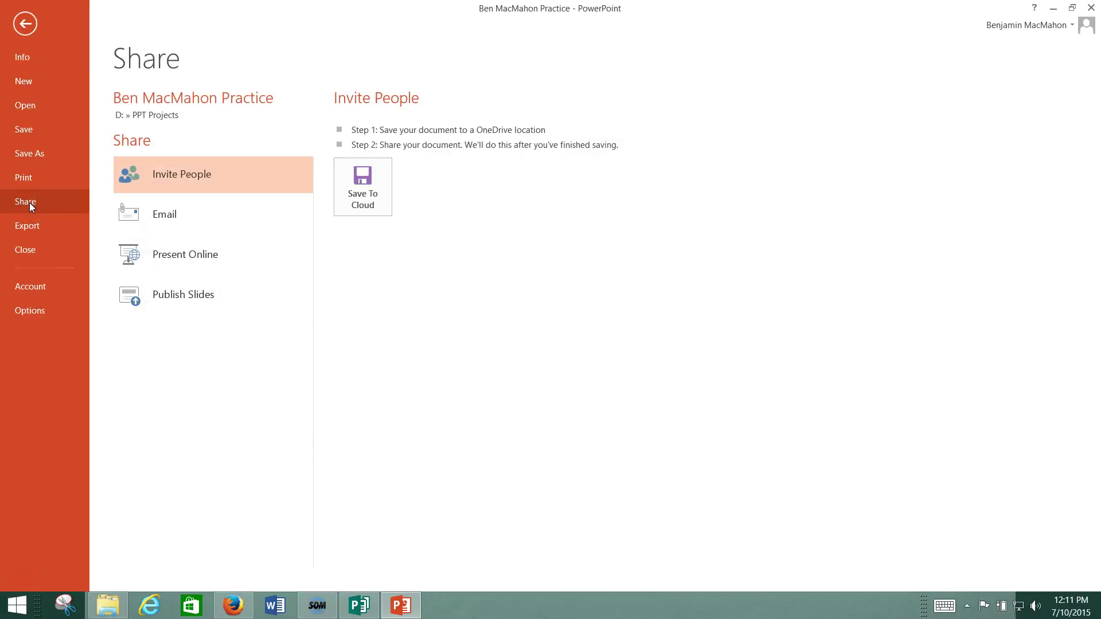
left_click(147, 213)
left_click(359, 207)
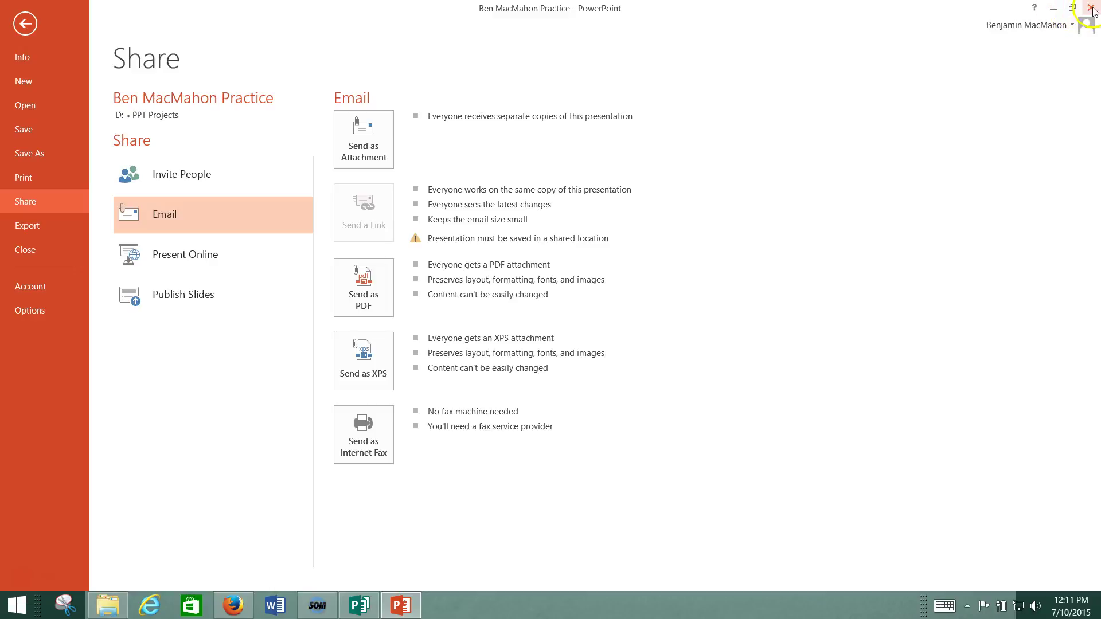
- Switch to Firefox, open Outlook Web App in a new tab and start a new email message
left_click(1060, 10)
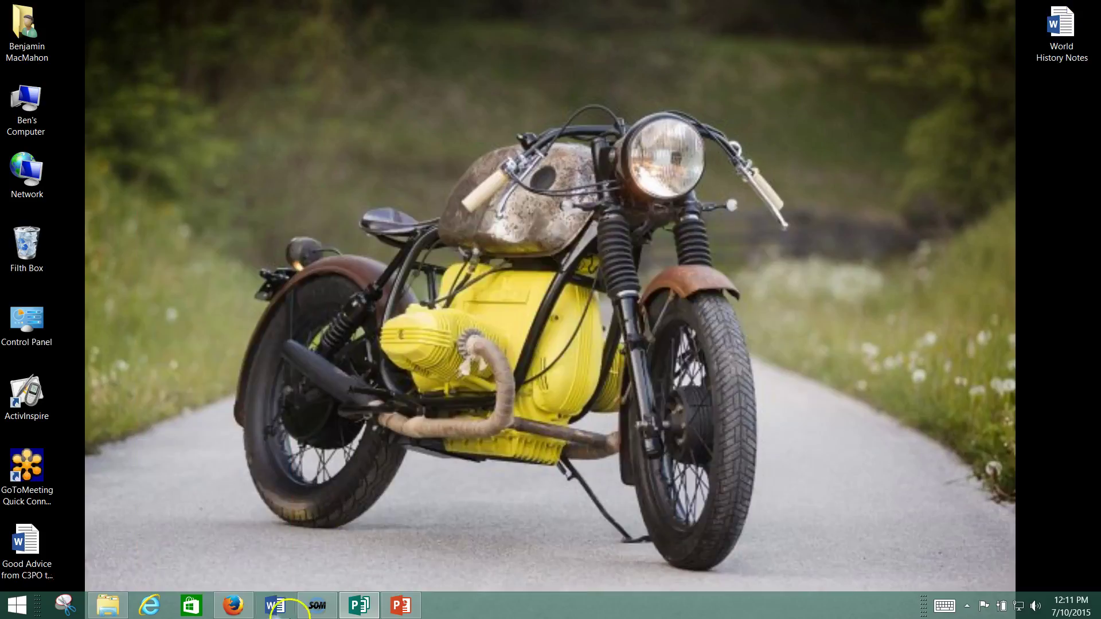
left_click(232, 605)
left_click(174, 11)
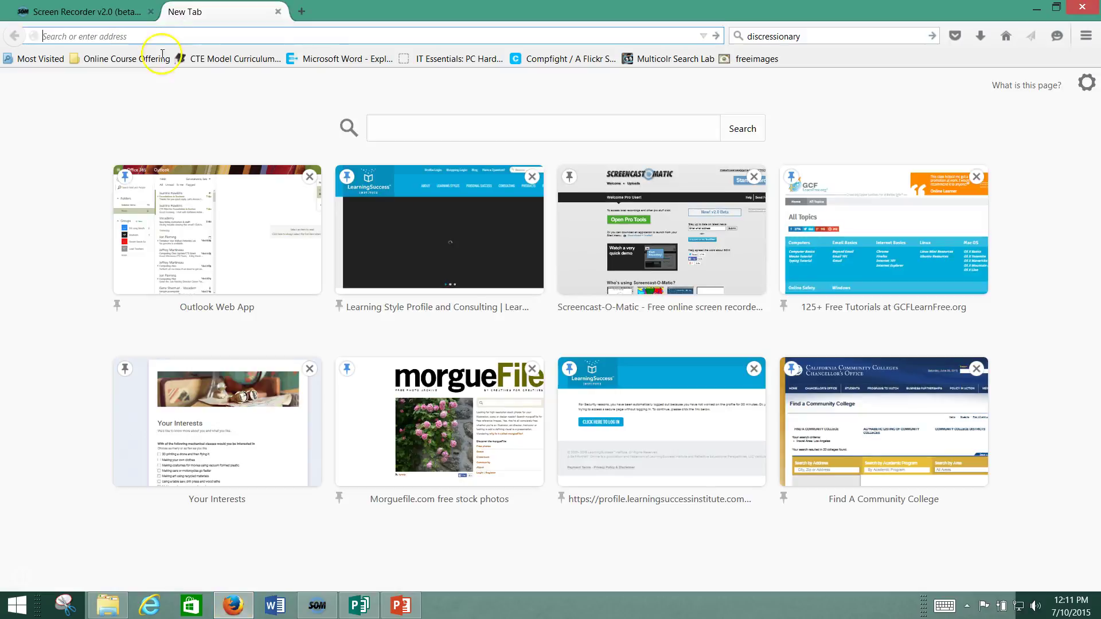
left_click(165, 209)
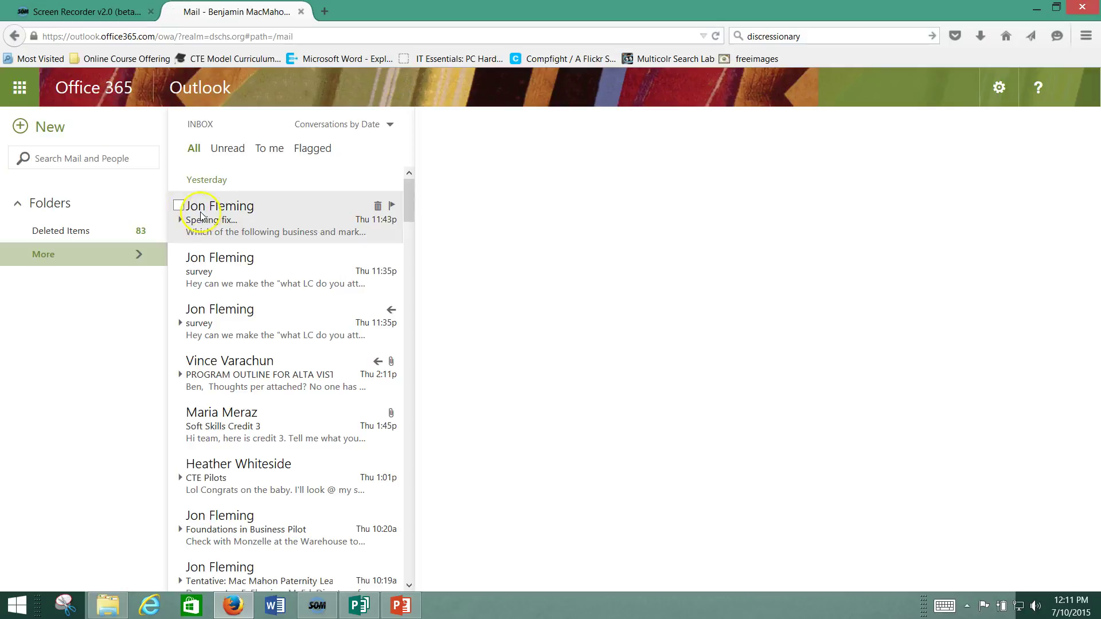
left_click(36, 128)
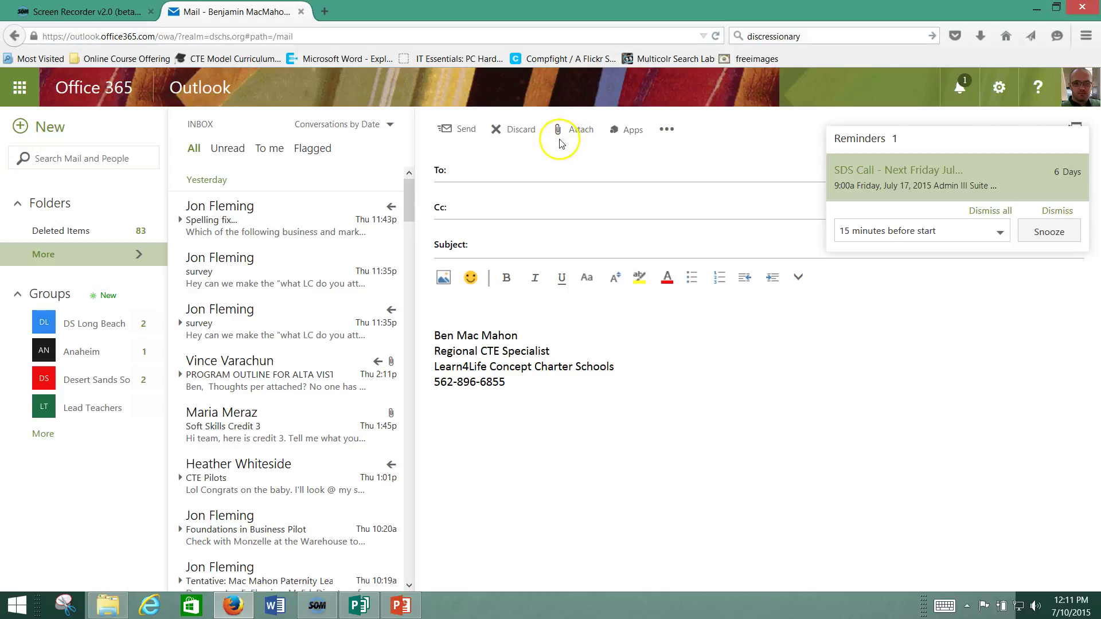
- Address the email to the author's own contact and enter the subject "Day 1 PPT Practice"
left_click(560, 141)
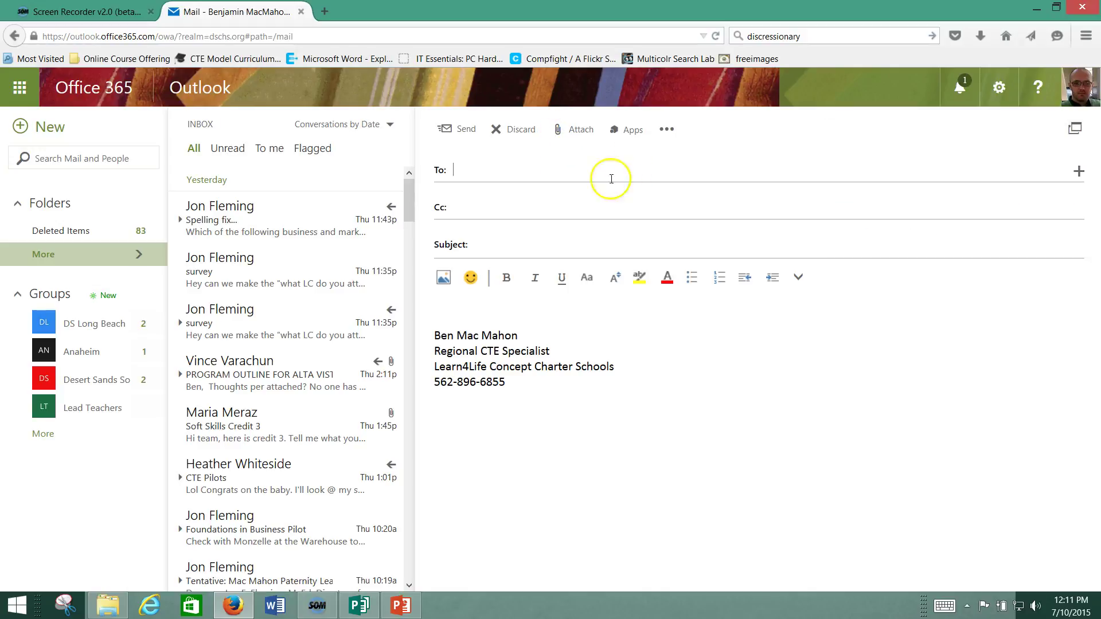
type("be")
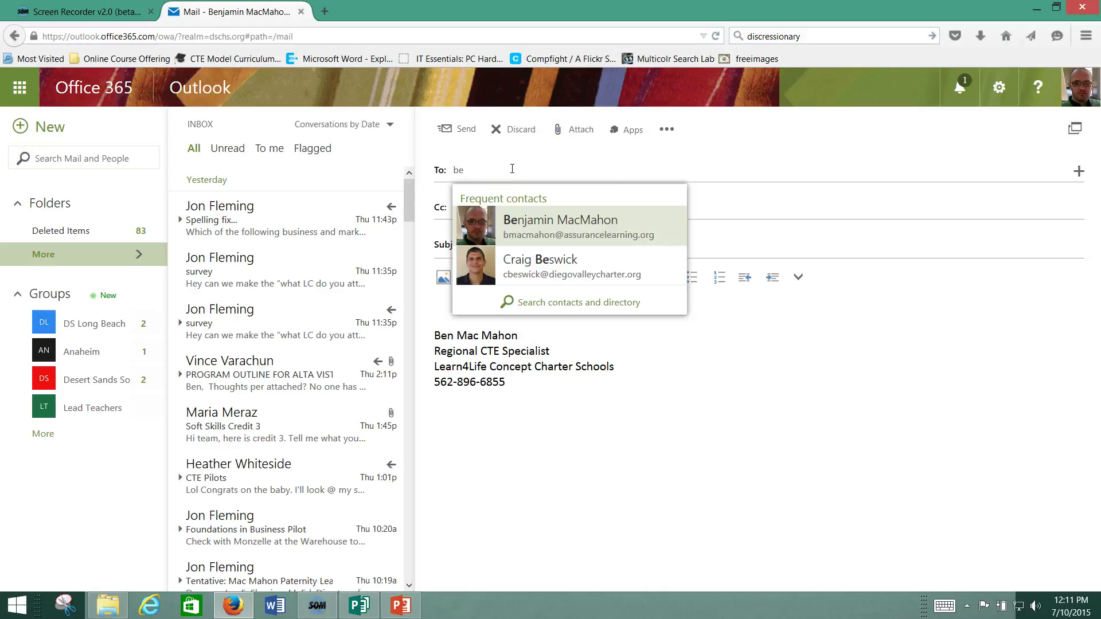
left_click(562, 236)
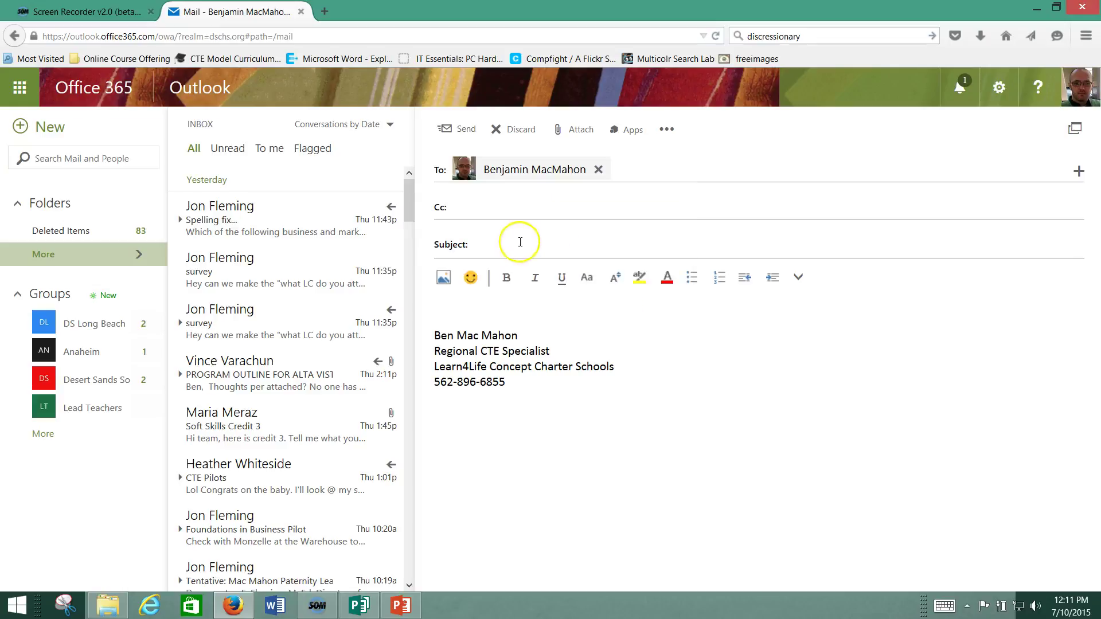
left_click(520, 243)
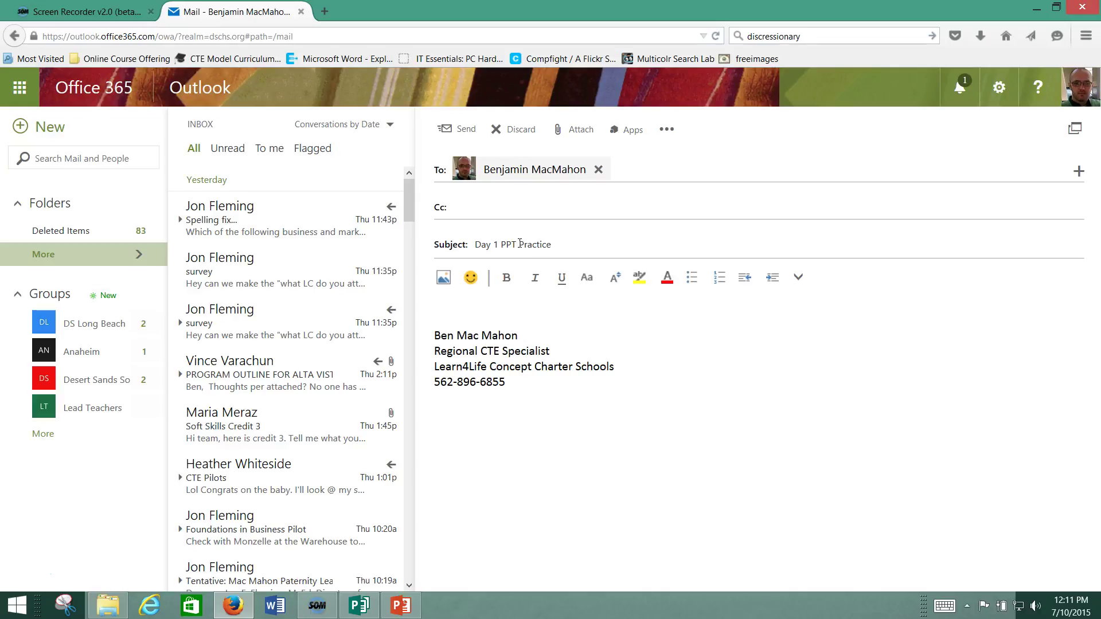
- Write the message "Hi Teacher," followed by a blank line and "Here's my Practice PPT" above the signature
left_click(487, 306)
key("Return")
key("Return")
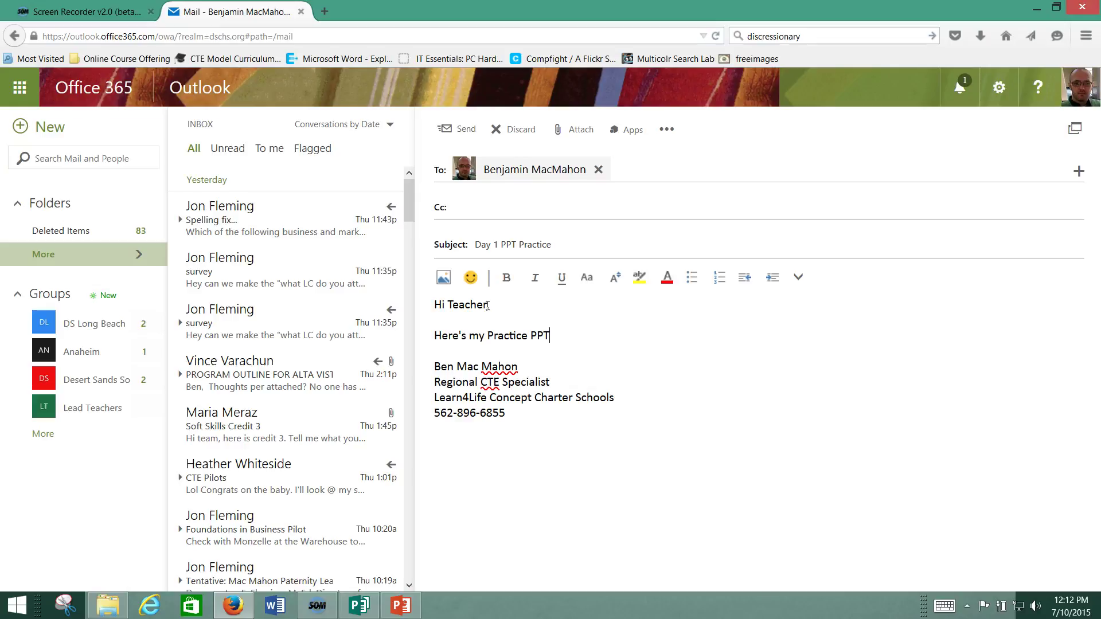
- Attach the saved Practice presentation from the PPT Projects folder on the FLASH GORDO (D:) drive to the email
left_click(580, 131)
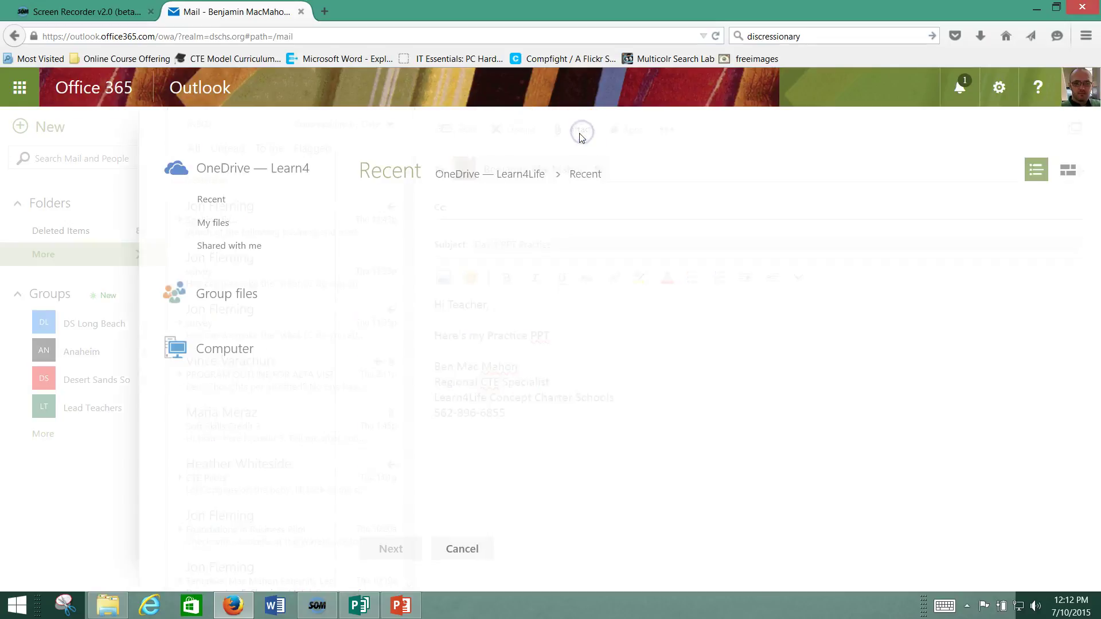
left_click(222, 354)
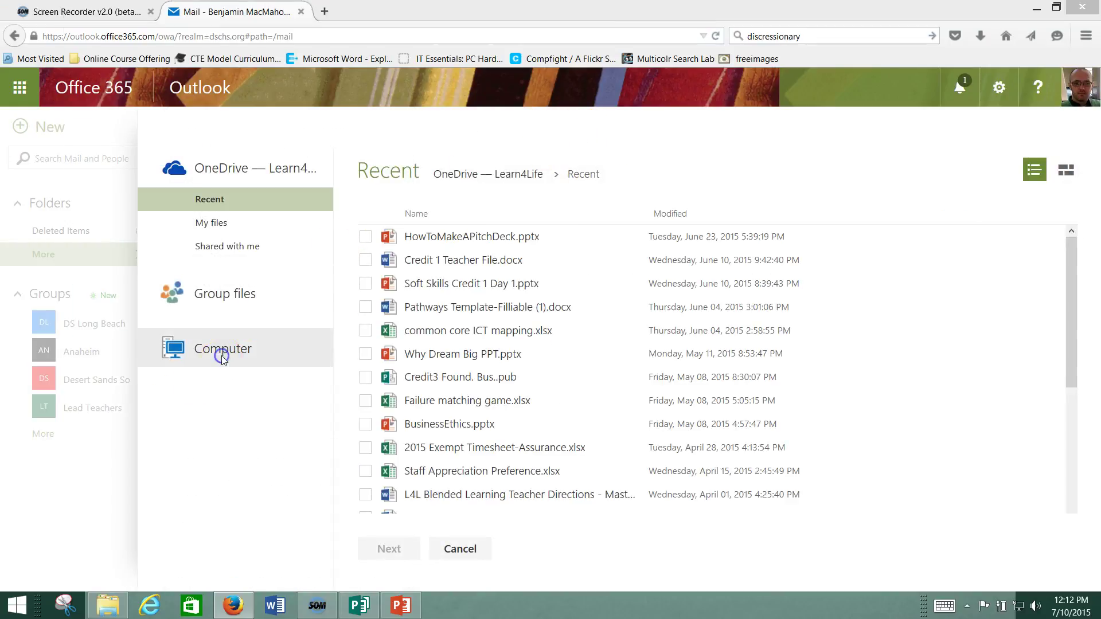
left_click(122, 241)
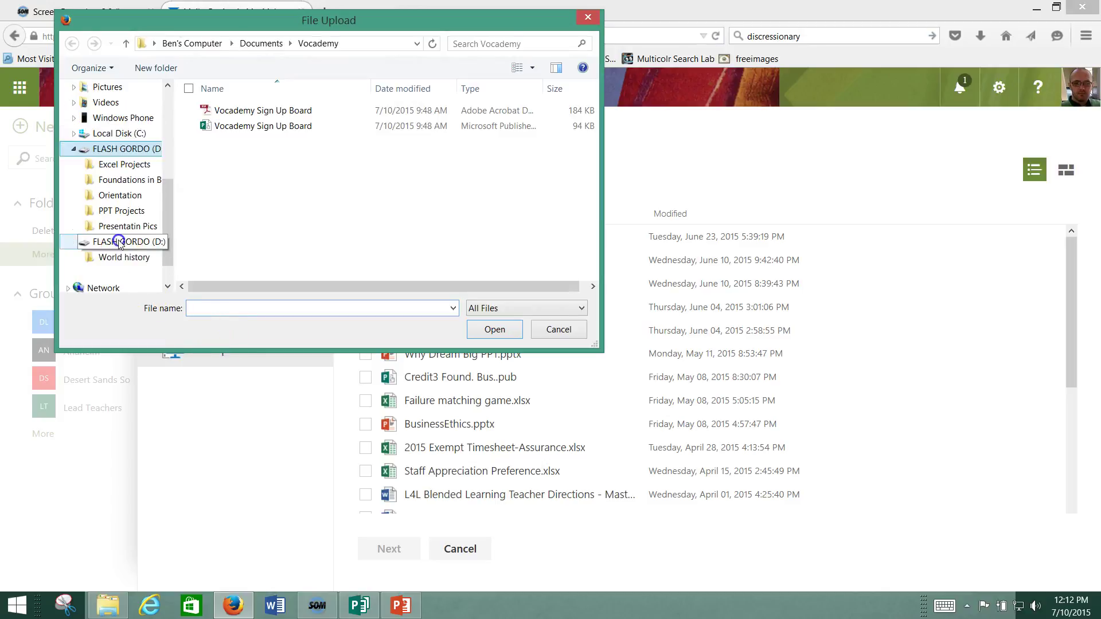
left_click(120, 242)
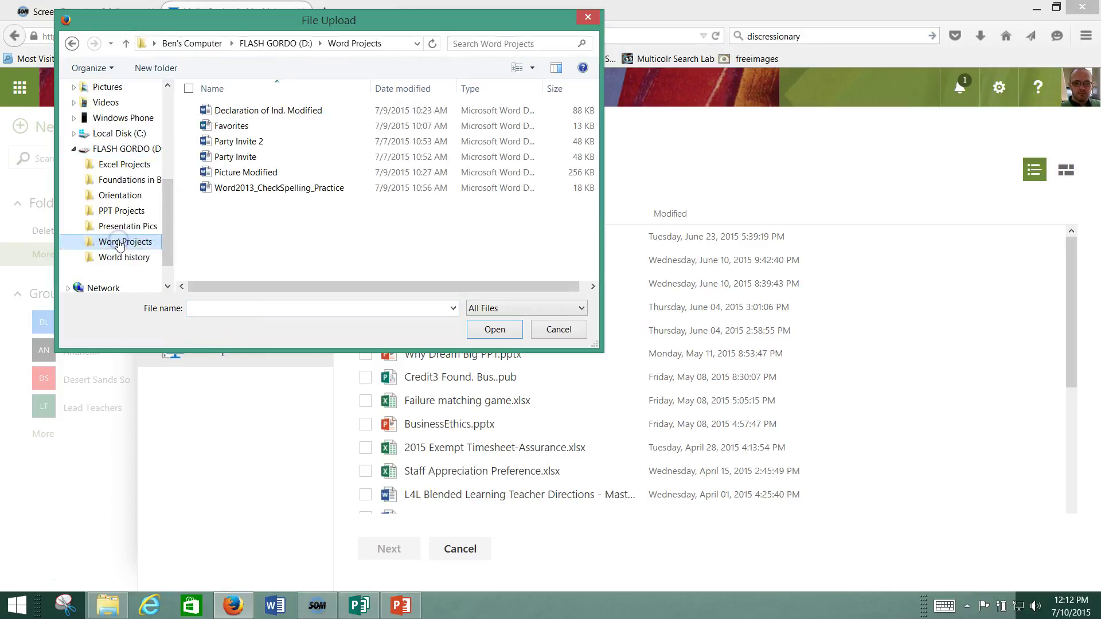
left_click(109, 211)
left_click(227, 111)
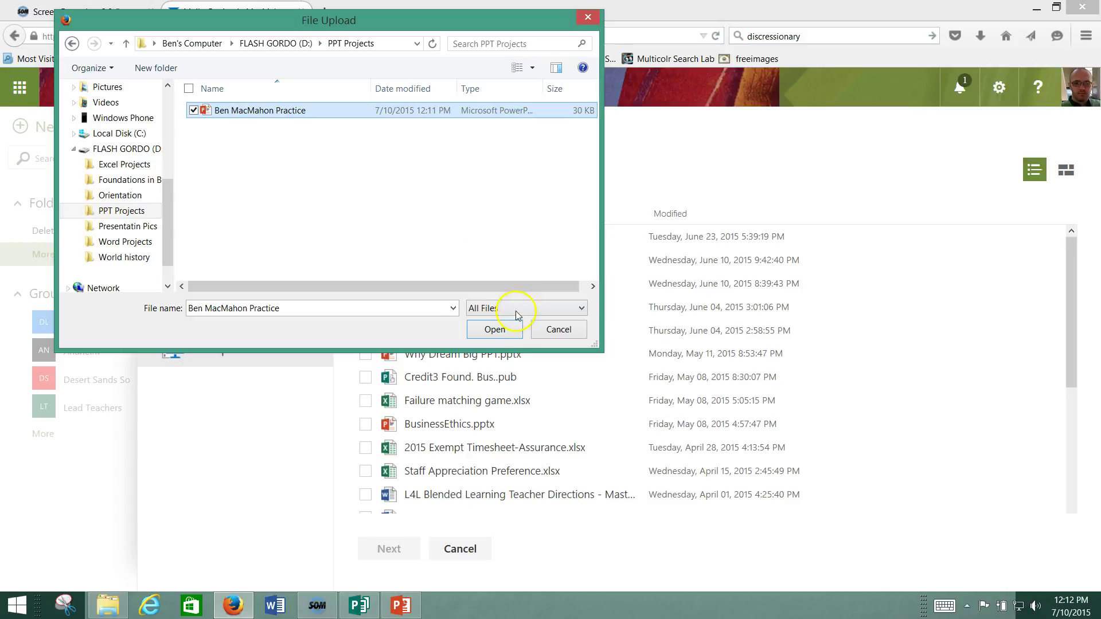
left_click(504, 328)
left_click(533, 314)
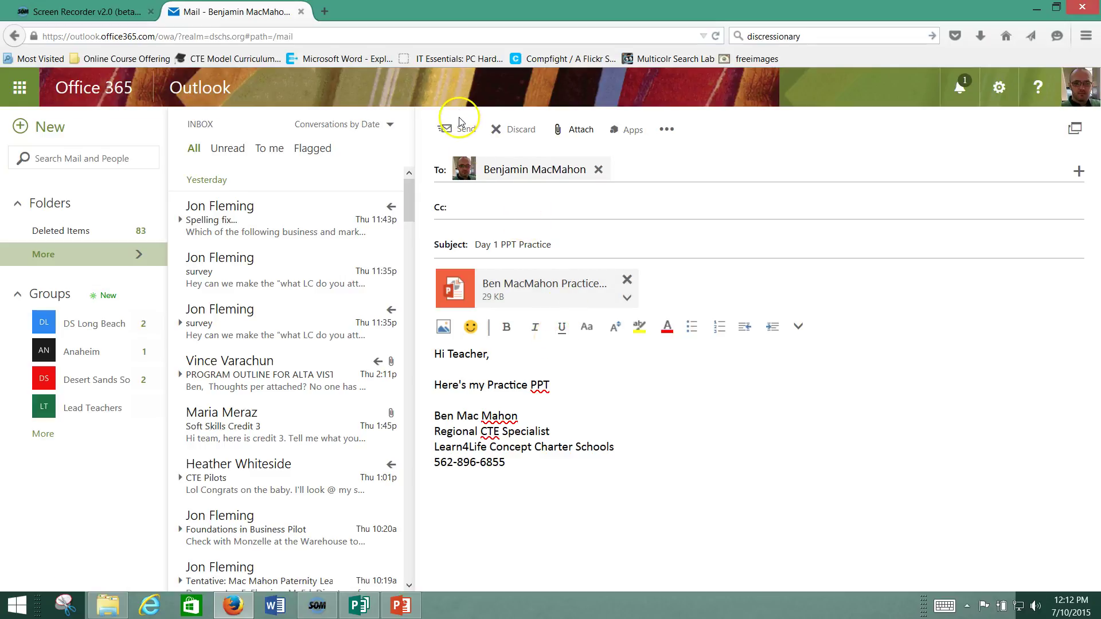
- Discard the email draft with its attachment
left_click(513, 132)
left_click(519, 318)
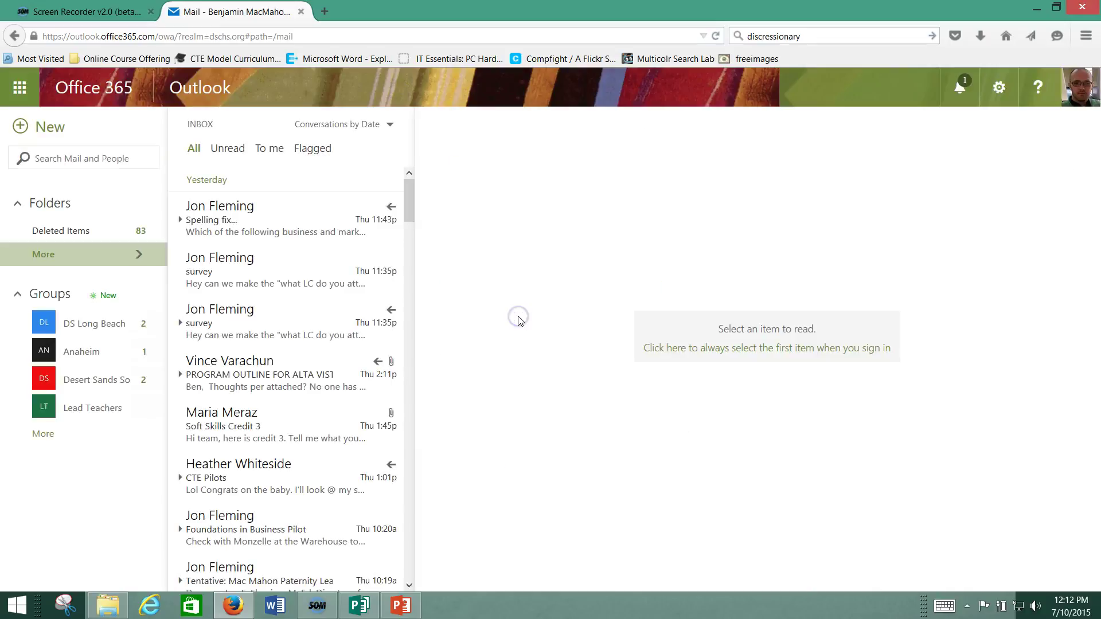